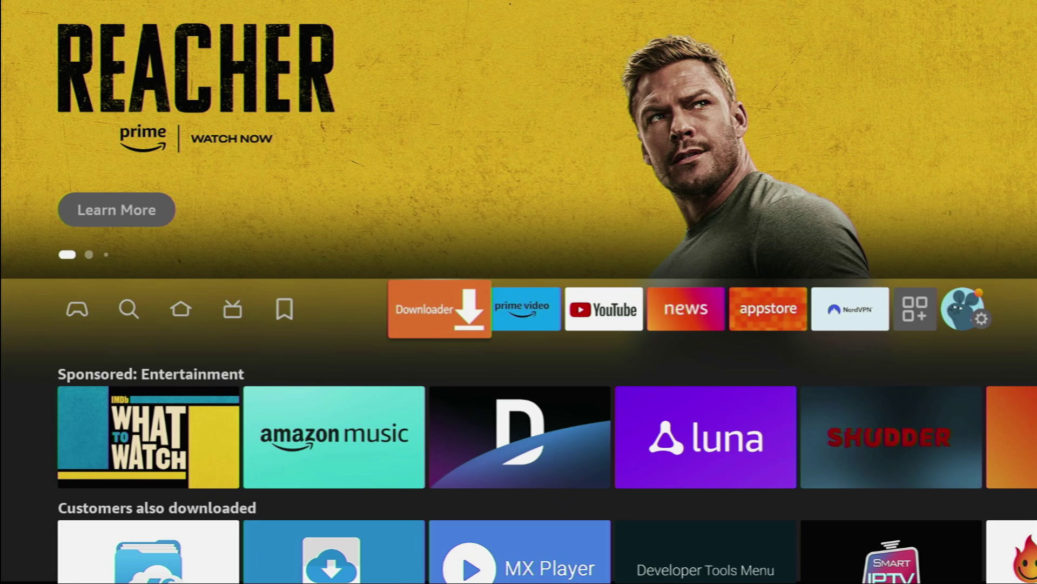
Open the search keyboard from the Find page of the Fire TV home screen.
key(Left)
key(Left)
key(Left)
key(Left)
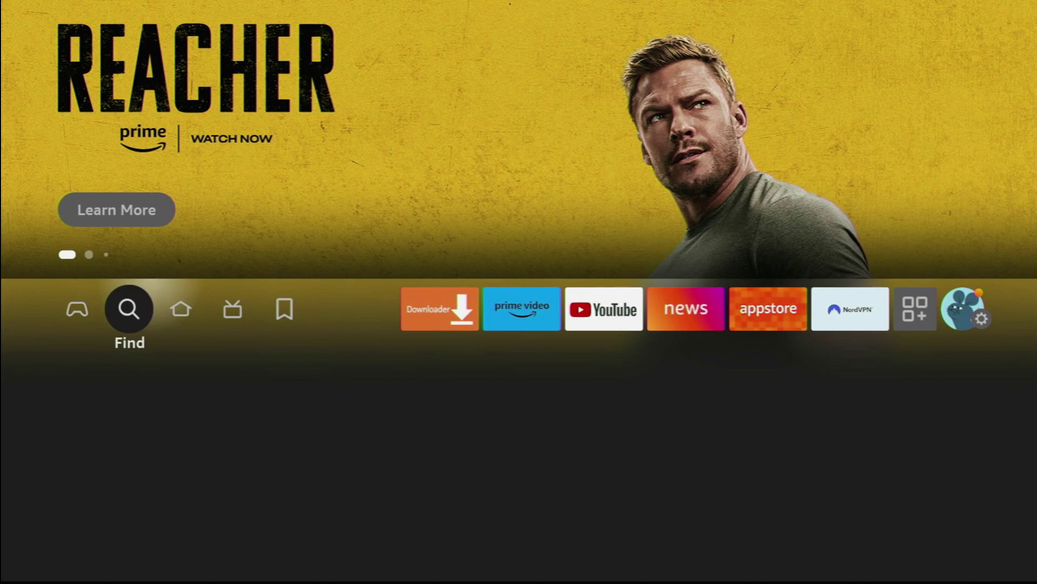
key(Down)
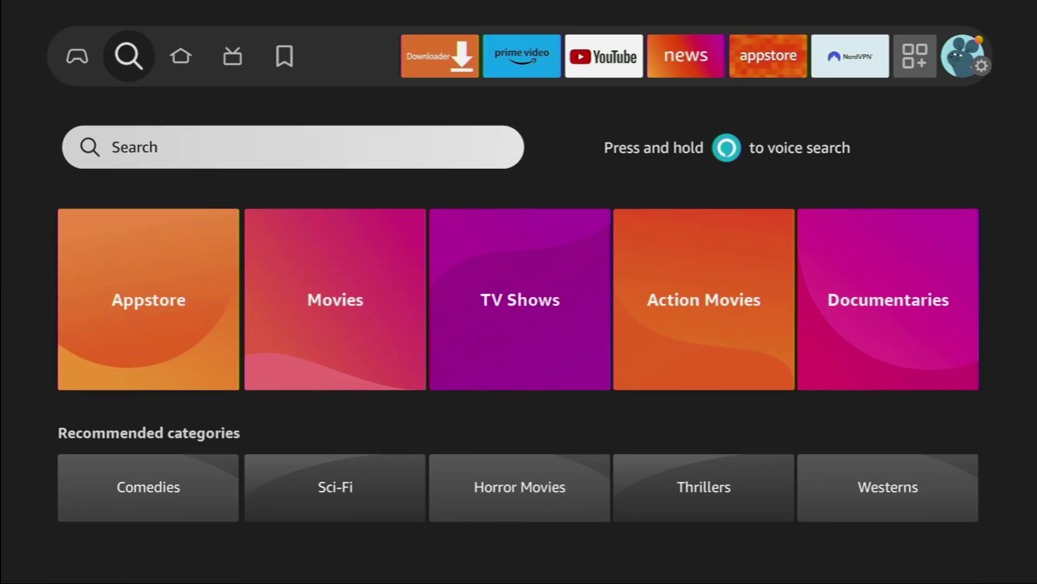
key(Return)
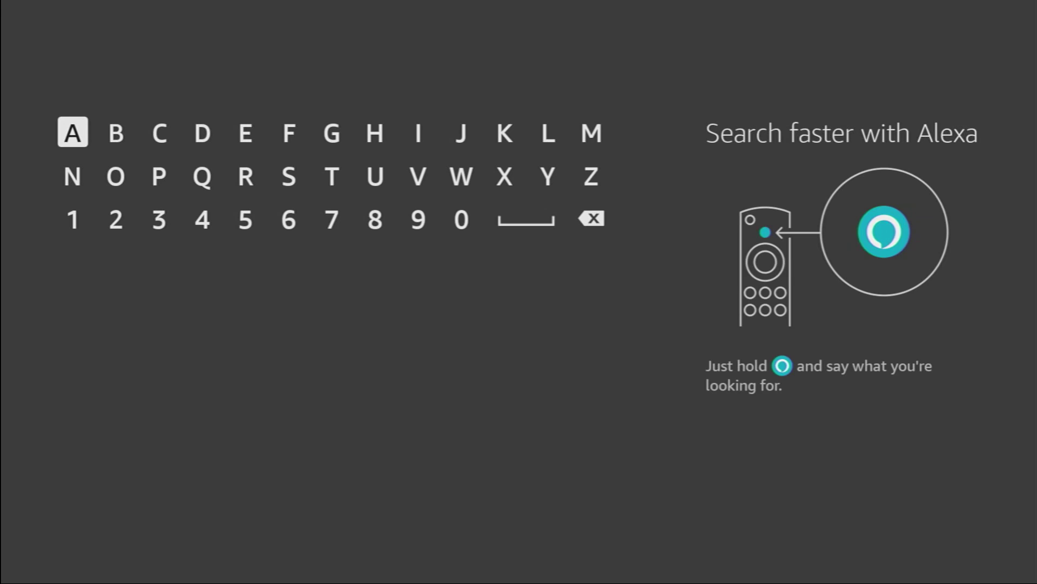
Search for the Downloader app by entering "Dow" and move to the search suggestions.
key(Right)
key(Right)
key(Right)
key(Return)
key(Down)
key(Left)
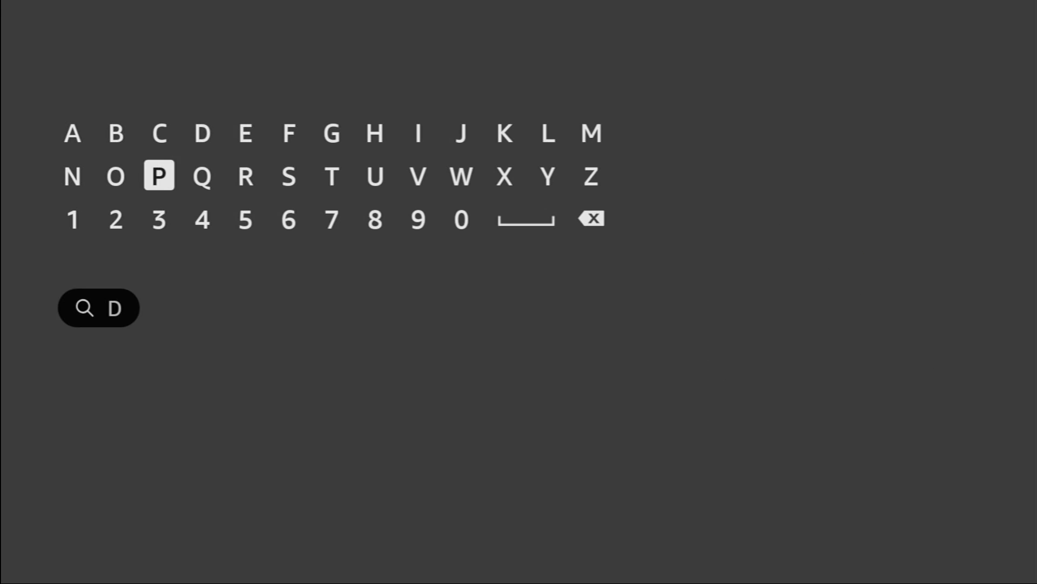
key(Left)
key(Return)
key(Right)
key(Right)
key(Right)
key(Right)
key(Right)
key(Right)
key(Right)
key(Right)
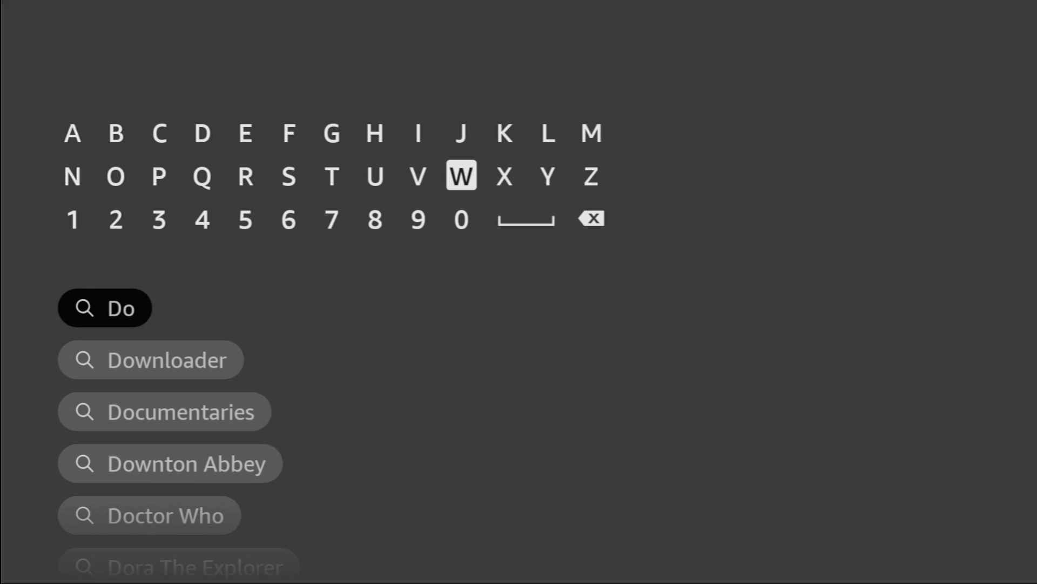
key(Return)
key(Down)
key(Down)
key(Down)
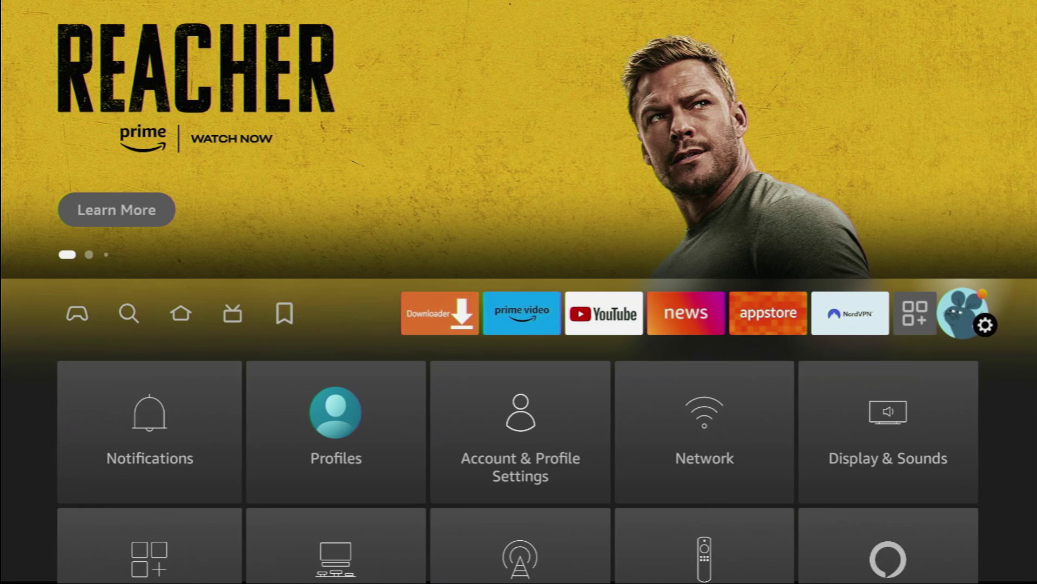
Open the My Fire TV section of the device settings.
key(Down)
key(Down)
key(Down)
key(Right)
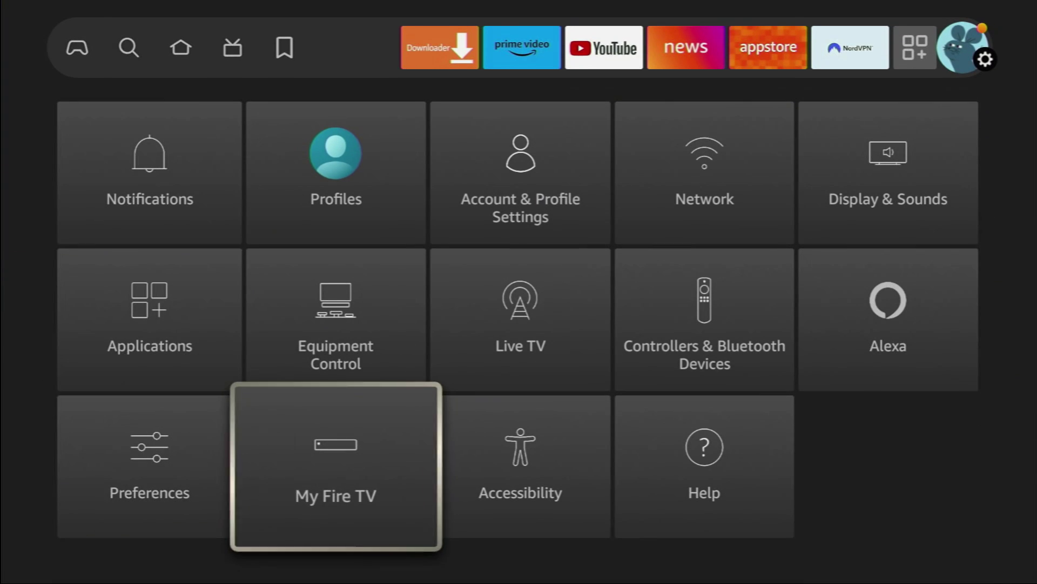
key(Return)
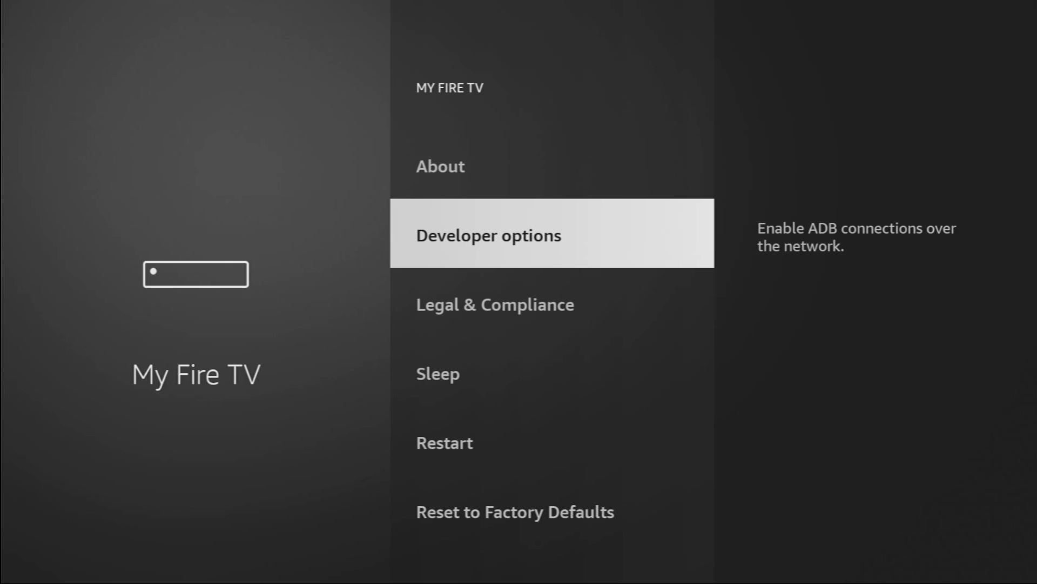
Open the About section and activate the Fire TV Stick entry repeatedly to unlock the developer options.
key(Up)
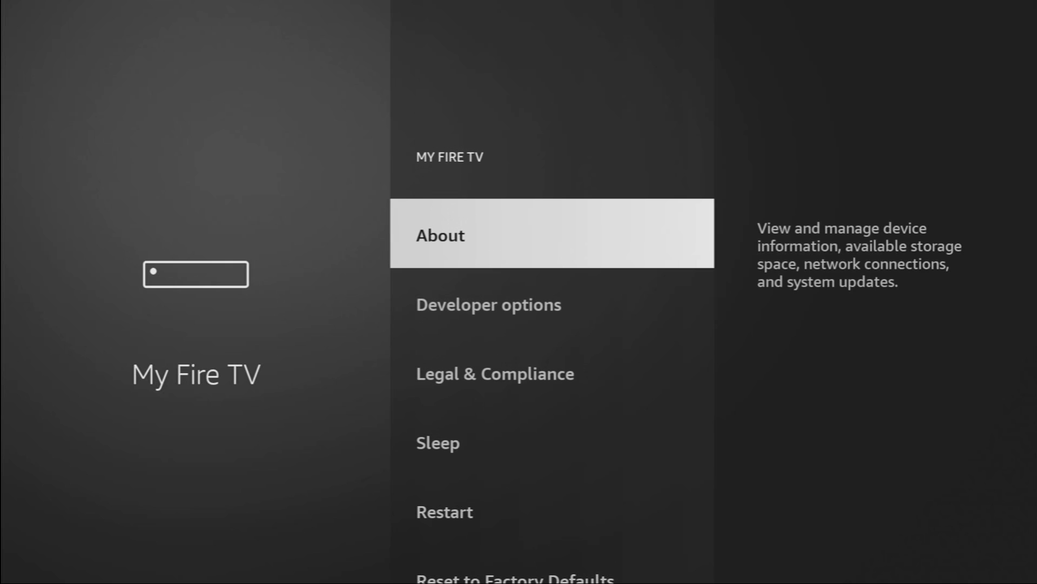
key(Return)
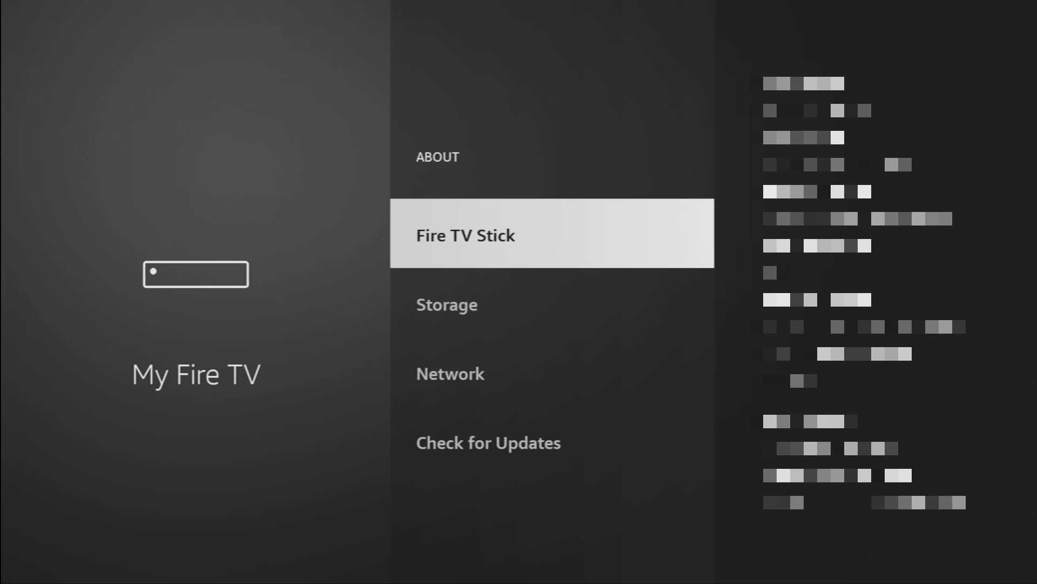
key(Return)
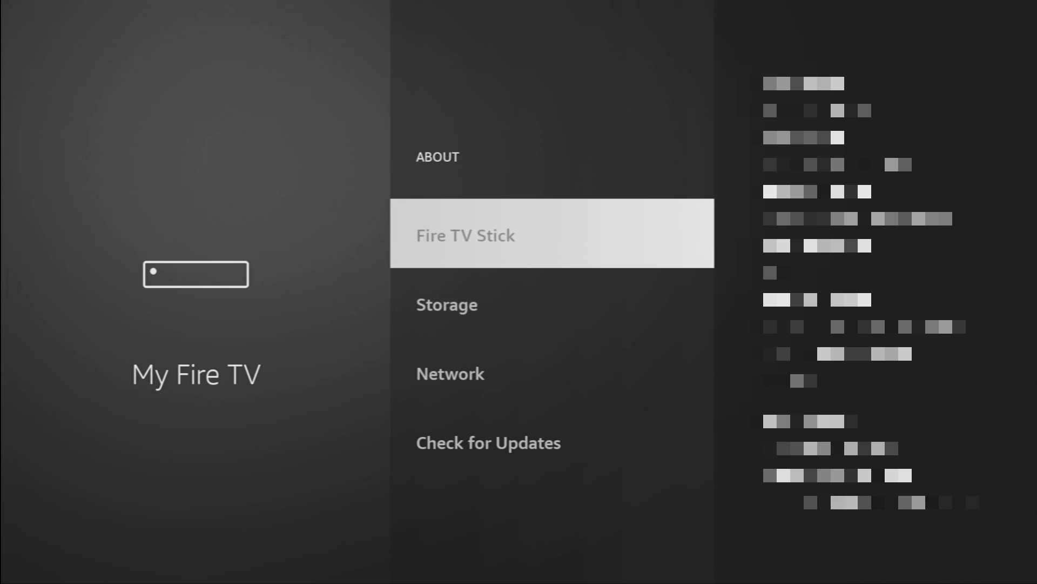
key(Return)
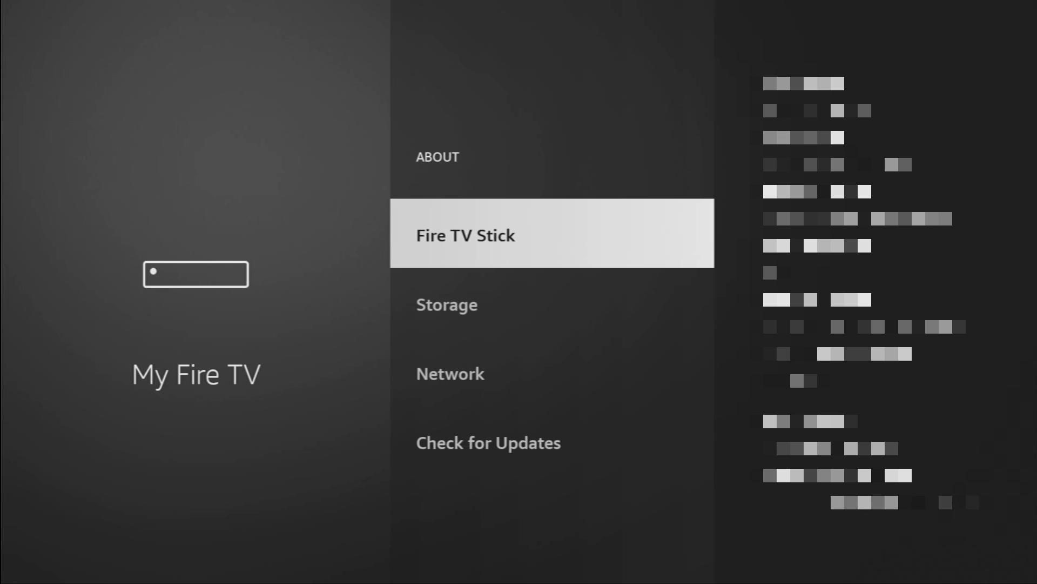
Return to My Fire TV and open the Install unknown apps list in Developer options.
key(Escape)
key(Down)
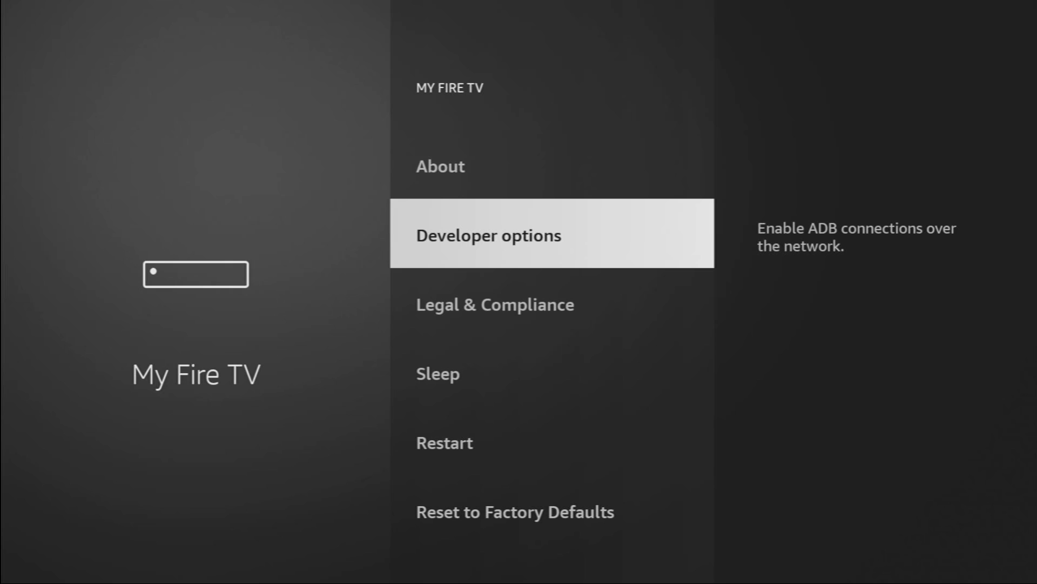
key(Return)
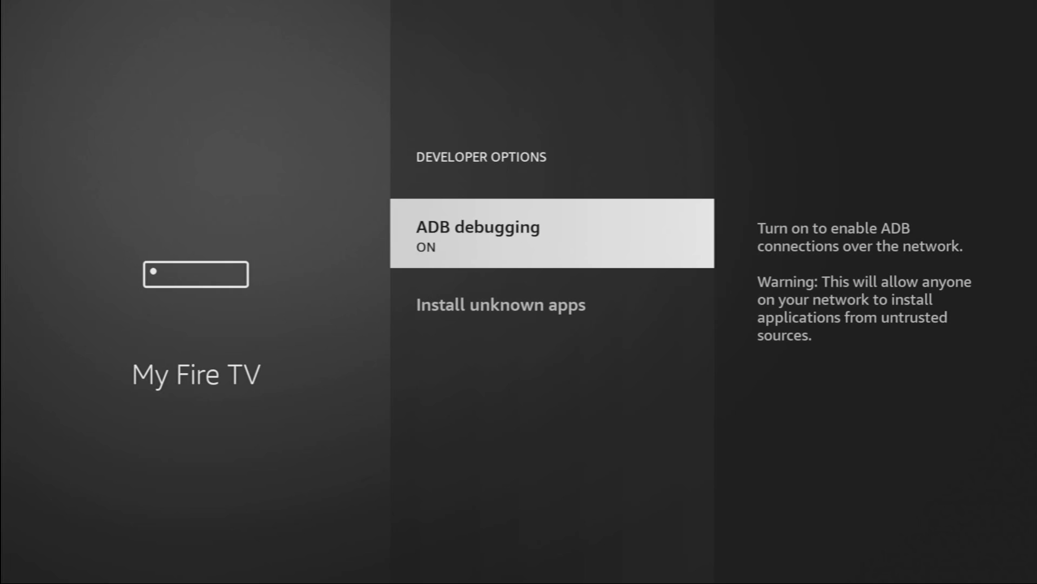
key(Down)
key(Return)
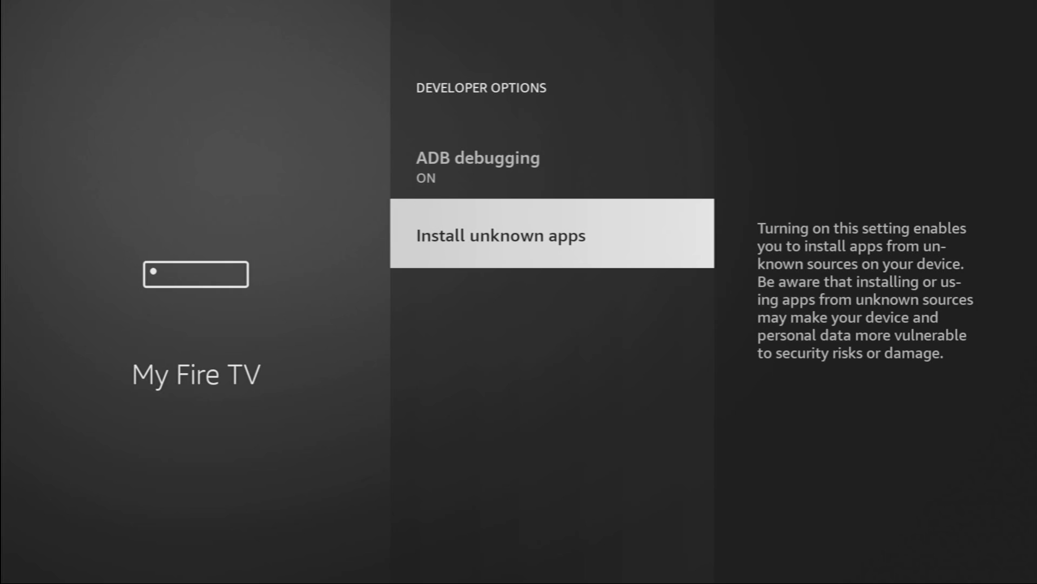
Set the Install unknown apps permission for Downloader to ON.
key(Down)
key(Down)
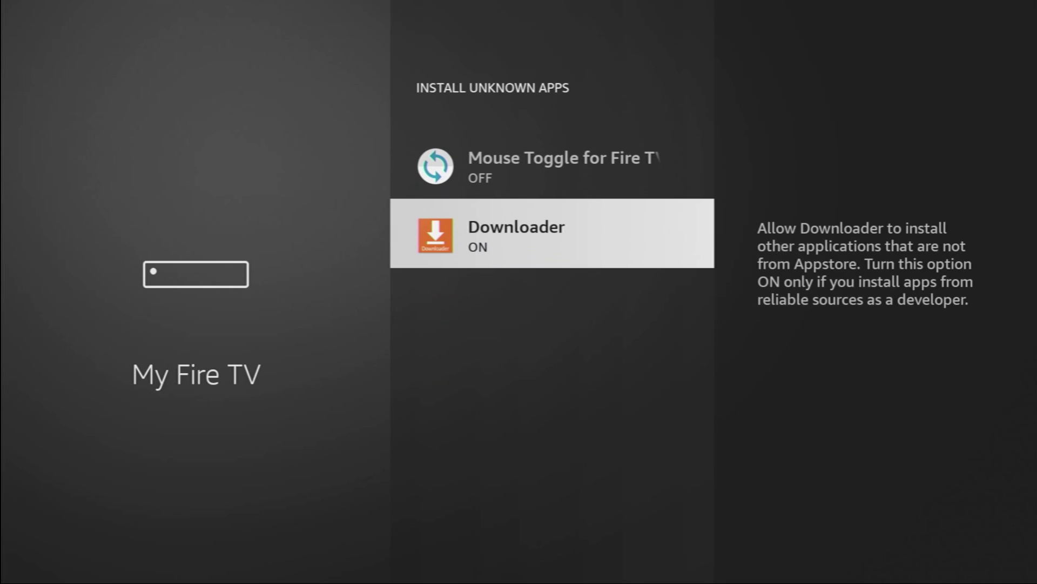
key(Return)
key(Return)
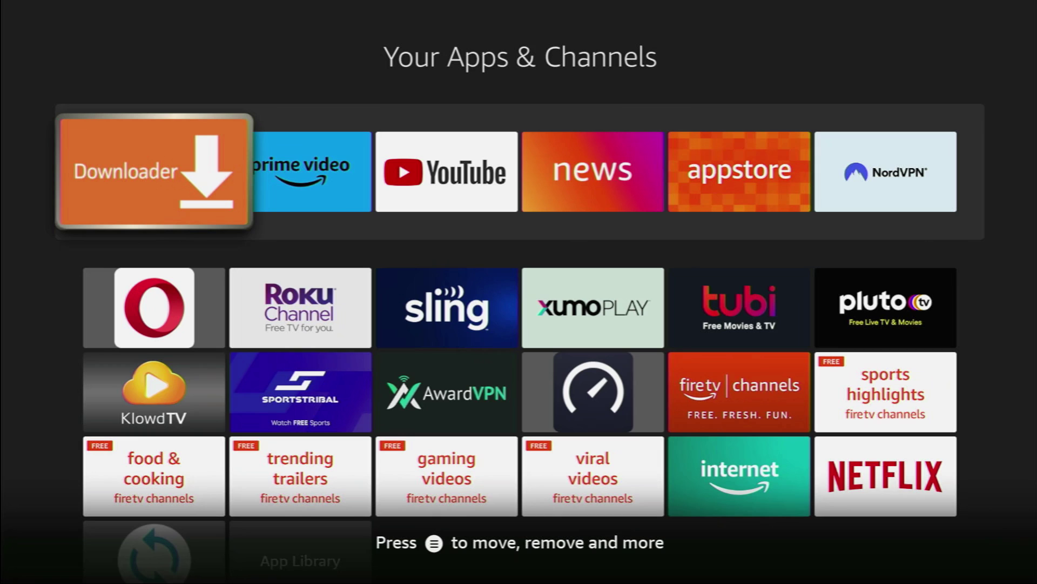
key(Right)
key(Right)
key(Right)
key(Left)
key(Left)
key(Left)
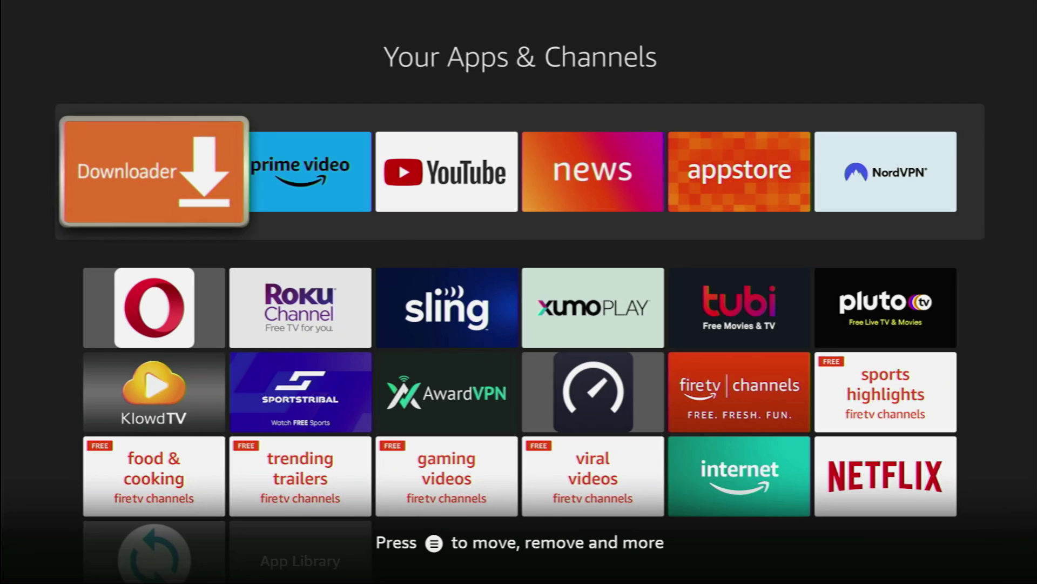
Launch NordVPN from Your Apps & Channels.
key(Right)
key(Right)
key(Right)
key(Right)
key(Right)
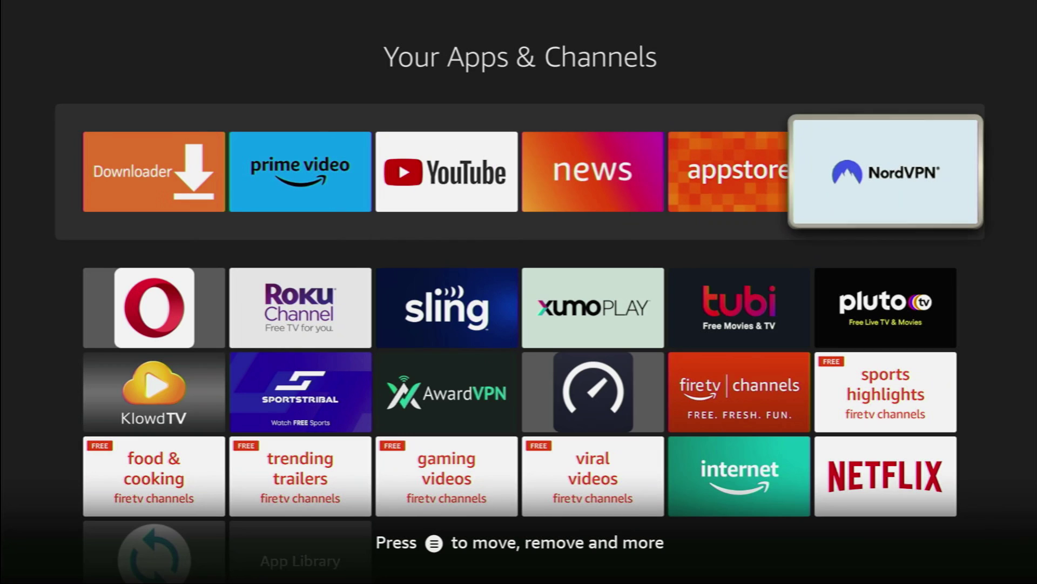
key(Return)
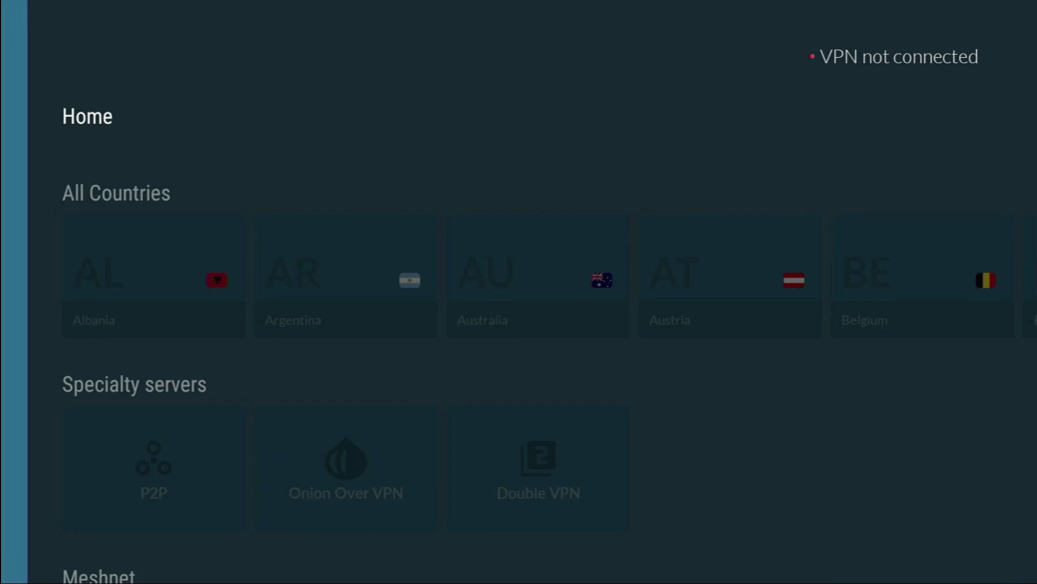
Connect the VPN to Germany from the All Countries row.
key(Right)
key(Right)
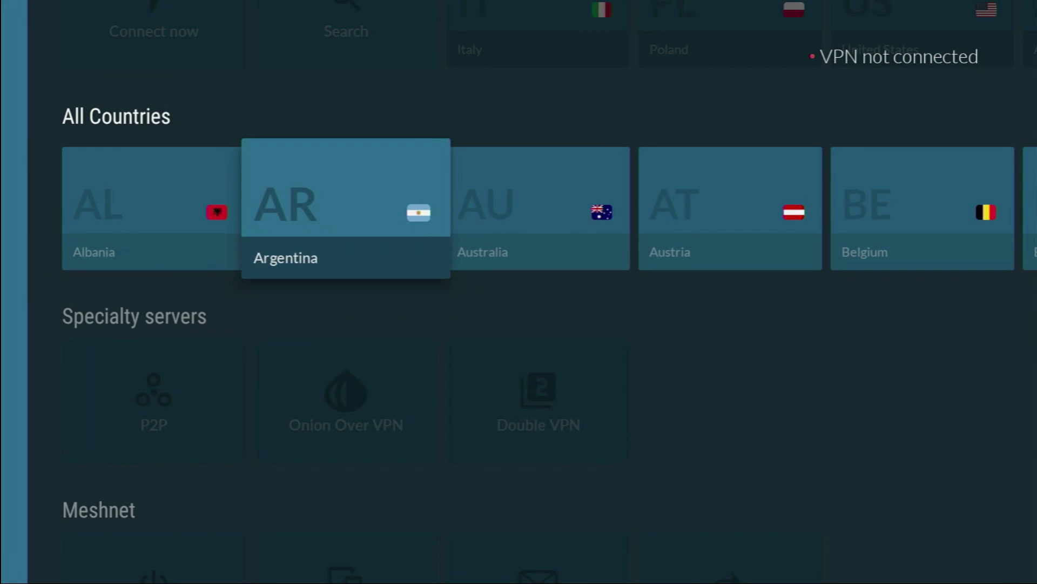
key(Right)
key(Right)
key(Right)
key(Right)
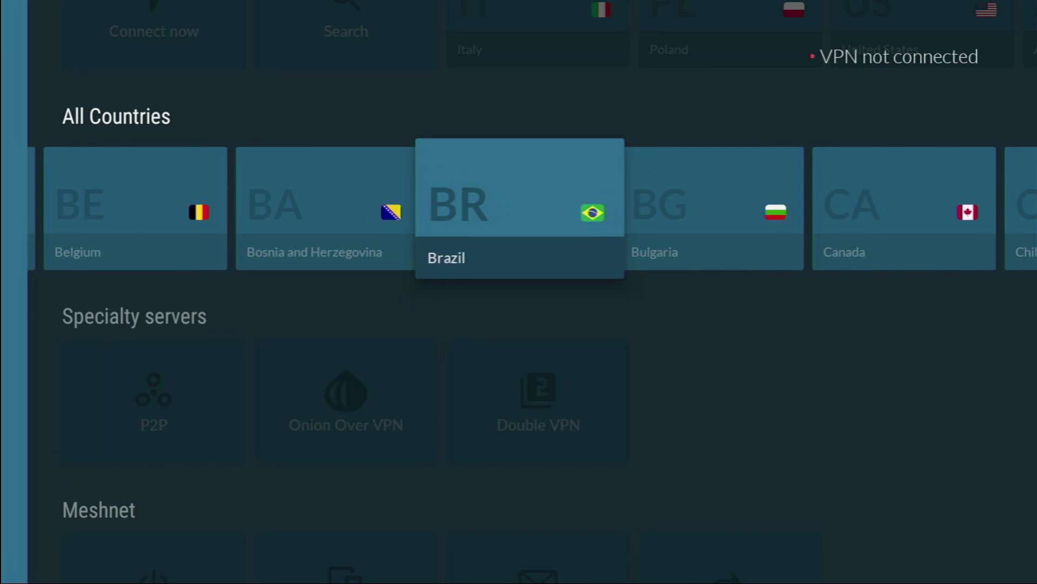
key(Right)
key(Right)
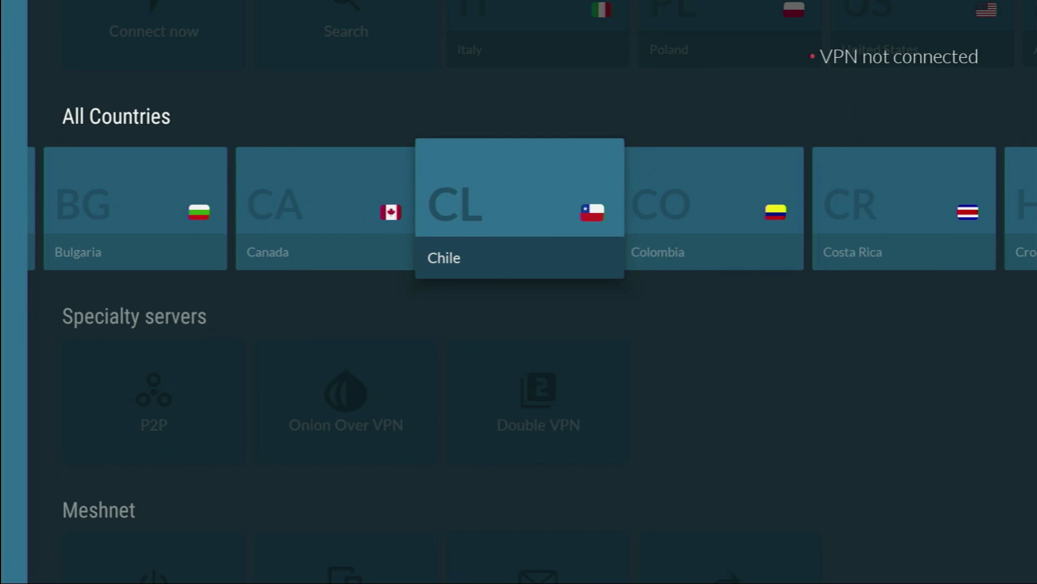
key(Right)
key(Right)
key(Right)
key(Right)
key(Right)
key(Right)
key(Right)
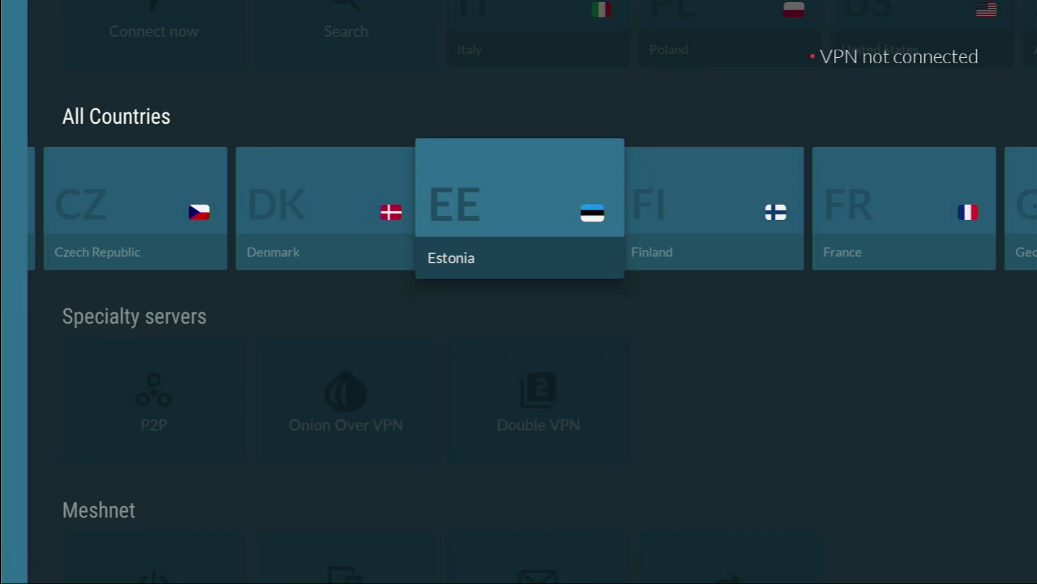
key(Right)
key(Right)
key(Right)
key(Right)
key(Return)
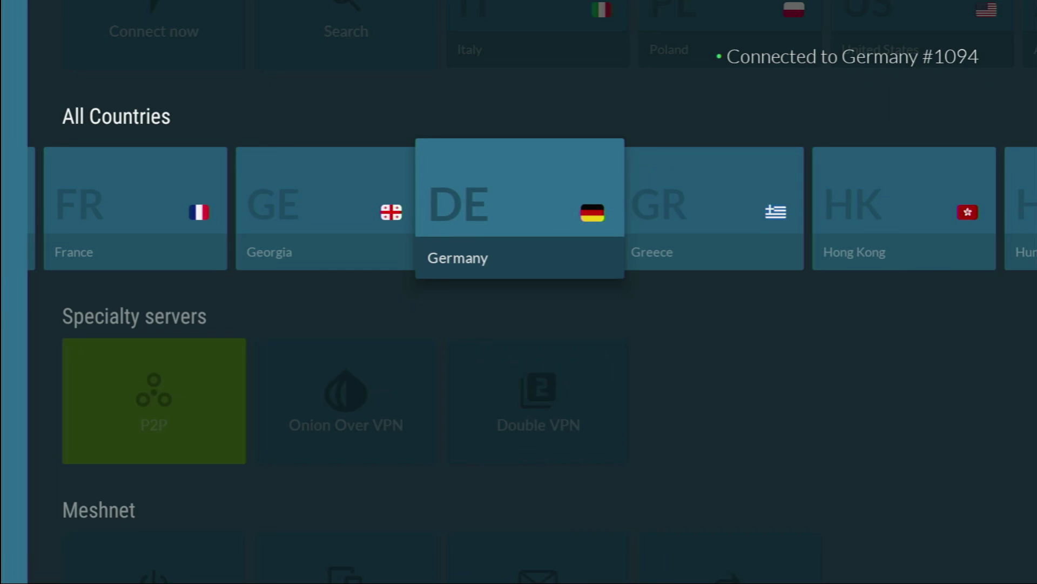
Browse the other country servers offered in the All Countries row, from France through Luxembourg.
key(Left)
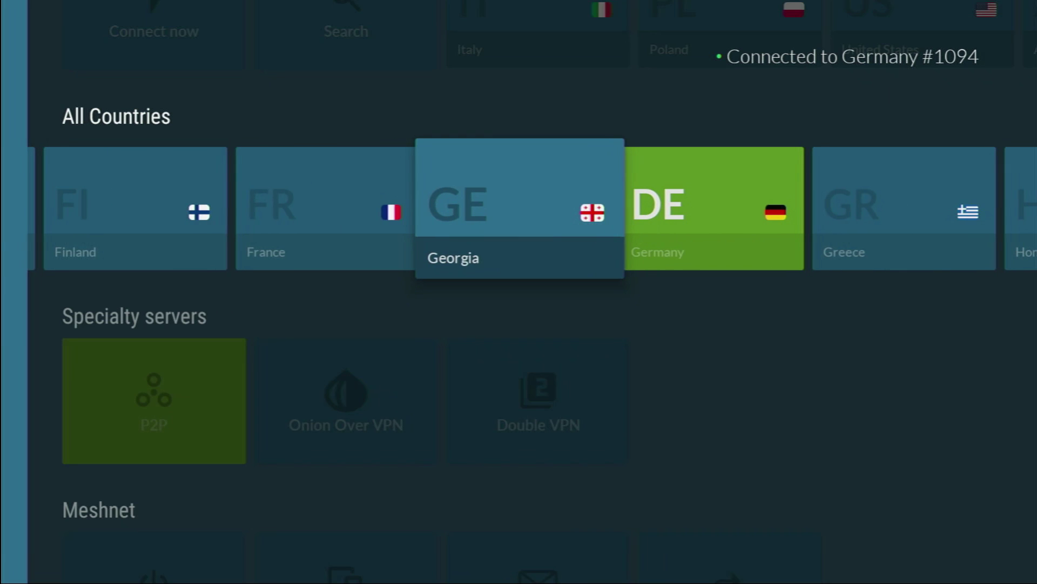
key(Left)
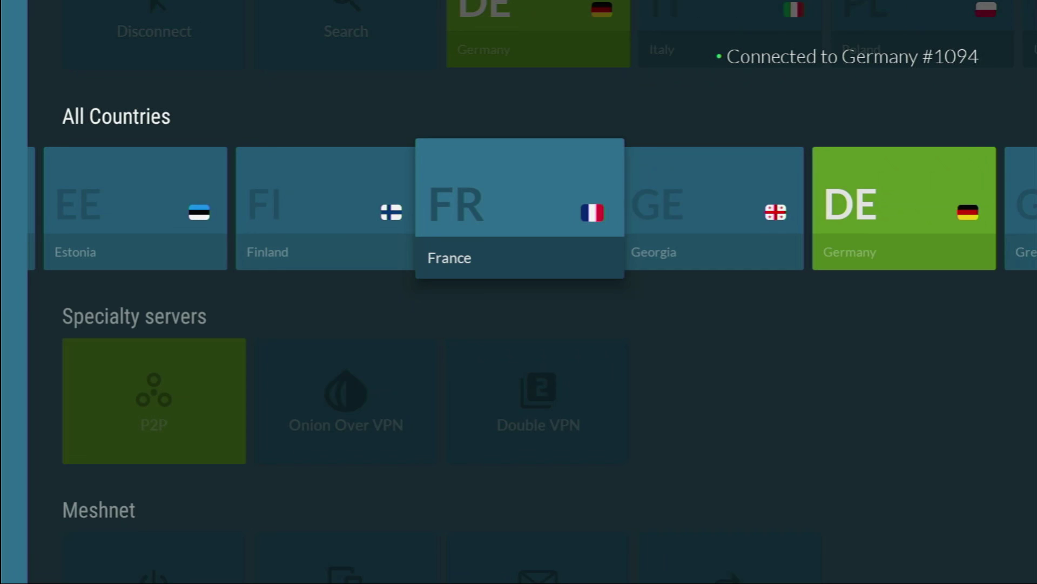
key(Right)
key(Right)
key(Right)
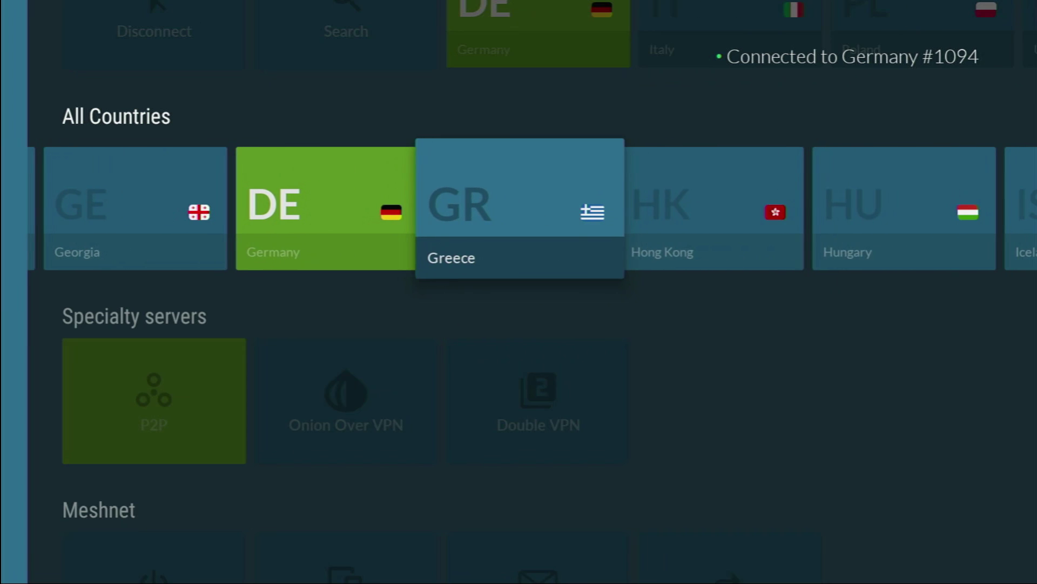
key(Right)
key(Right)
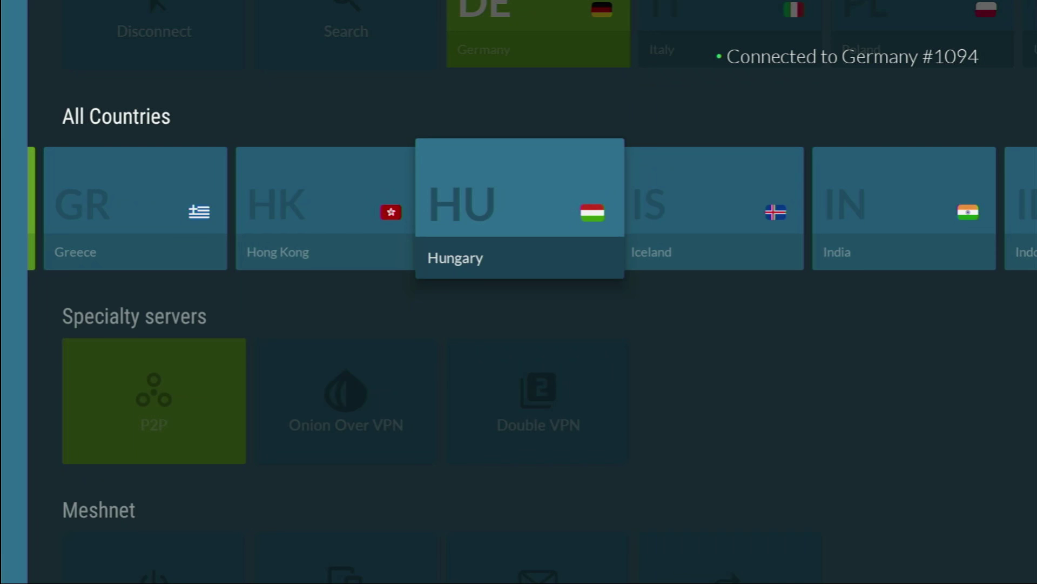
key(Right)
key(Right)
key(Right)
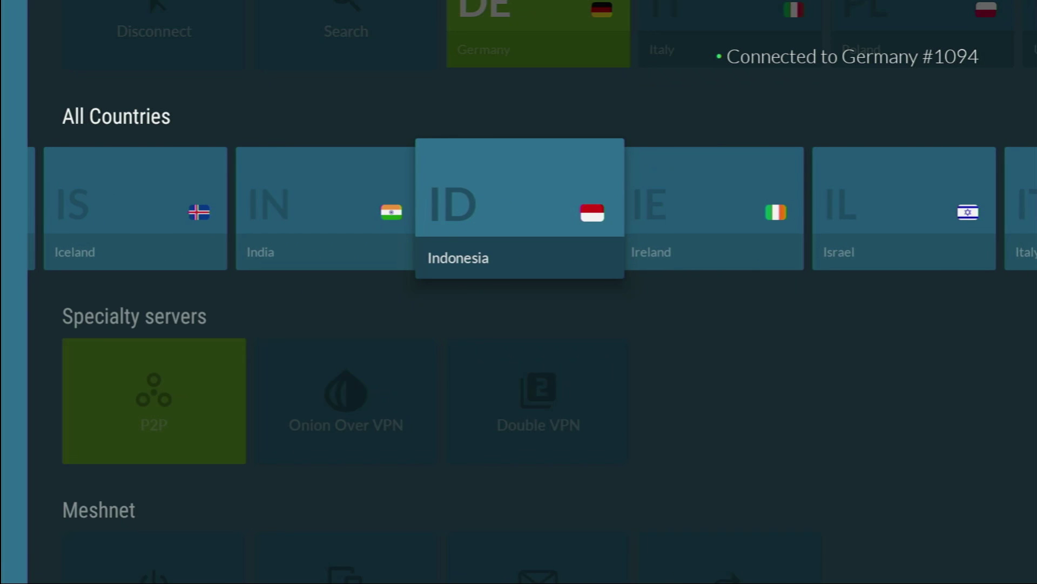
key(Right)
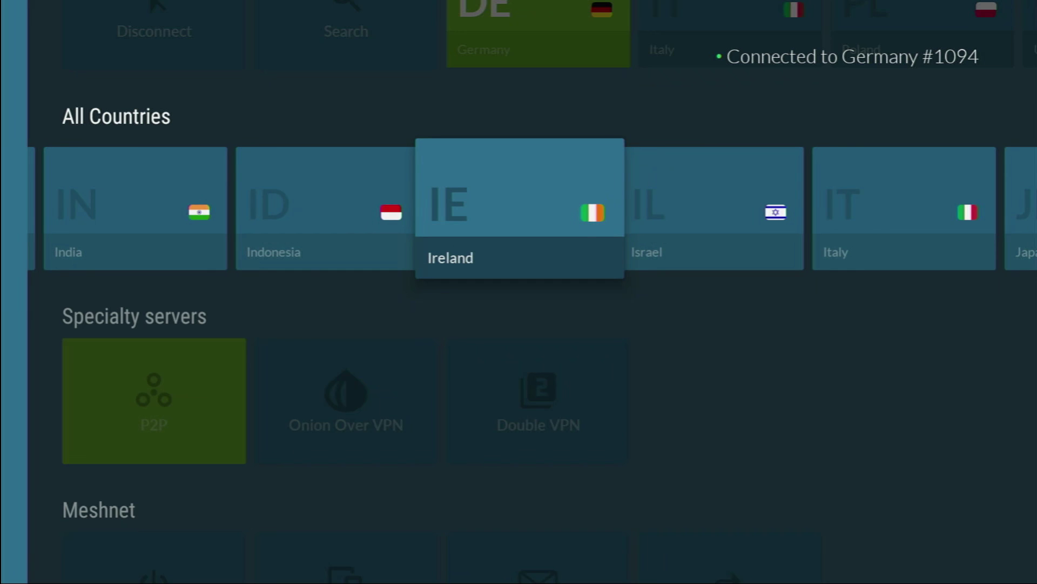
key(Right)
key(Right)
key(Right)
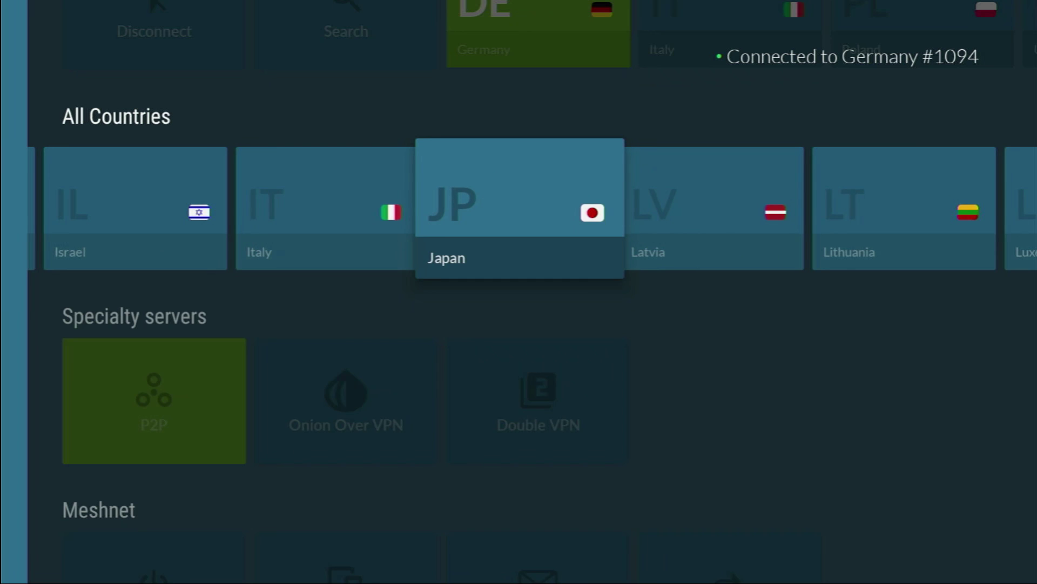
key(Right)
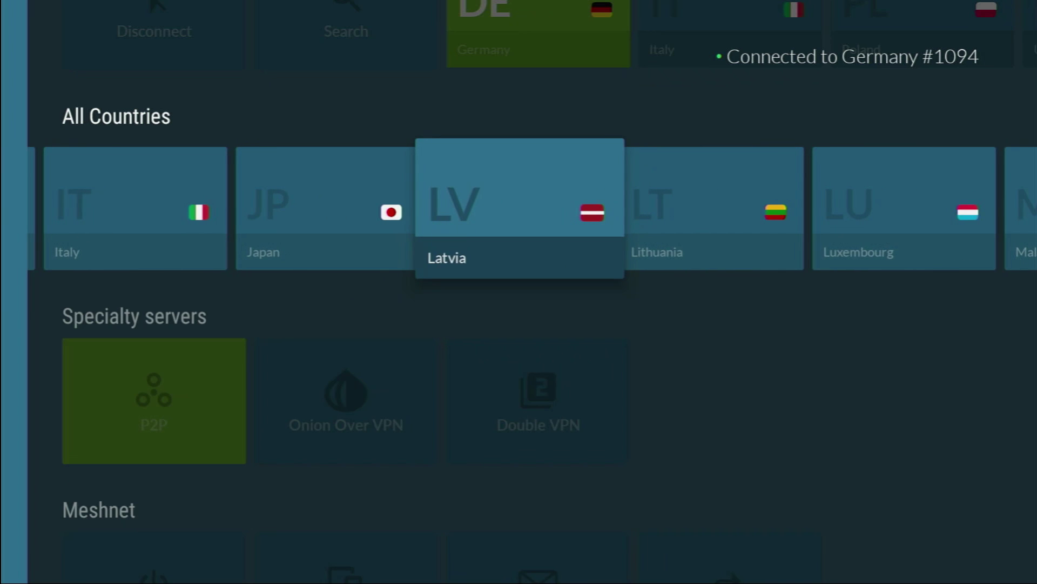
key(Right)
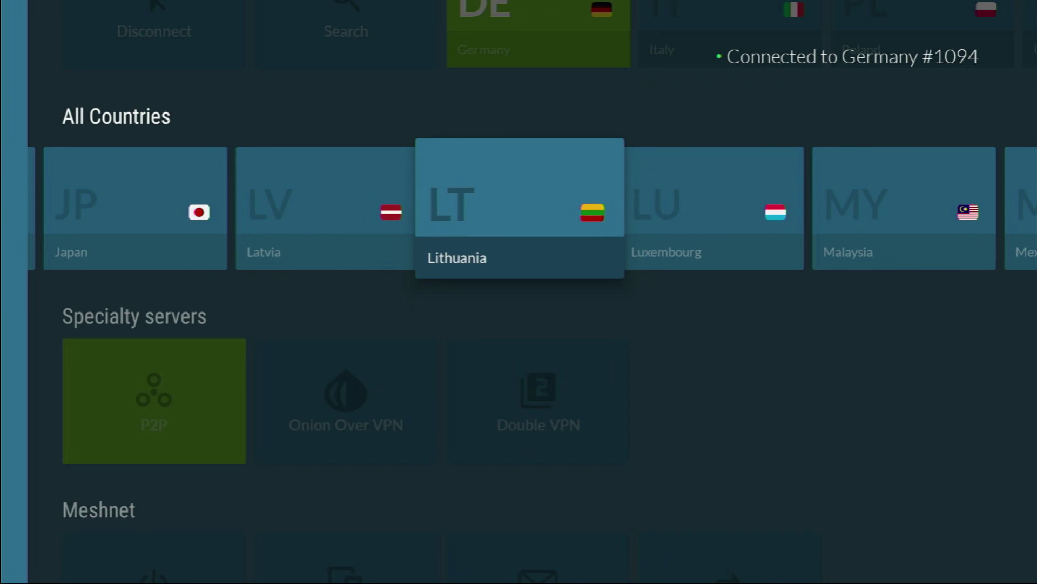
key(Right)
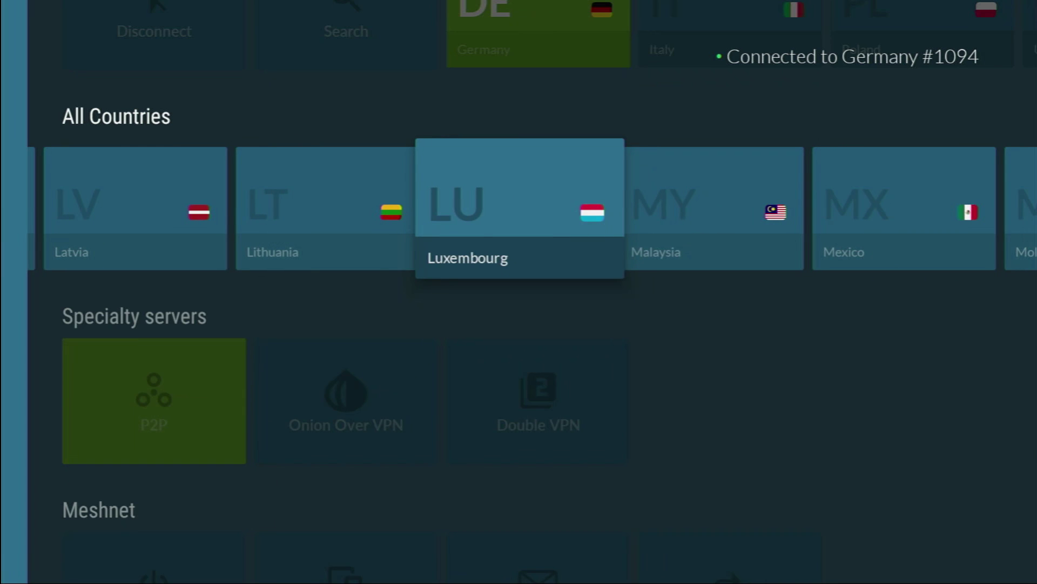
Browse the country servers listed after Luxembourg in the All Countries row, including Malaysia, Mexico and Moldova.
key(Right)
key(Right)
key(Right)
key(Left)
key(Left)
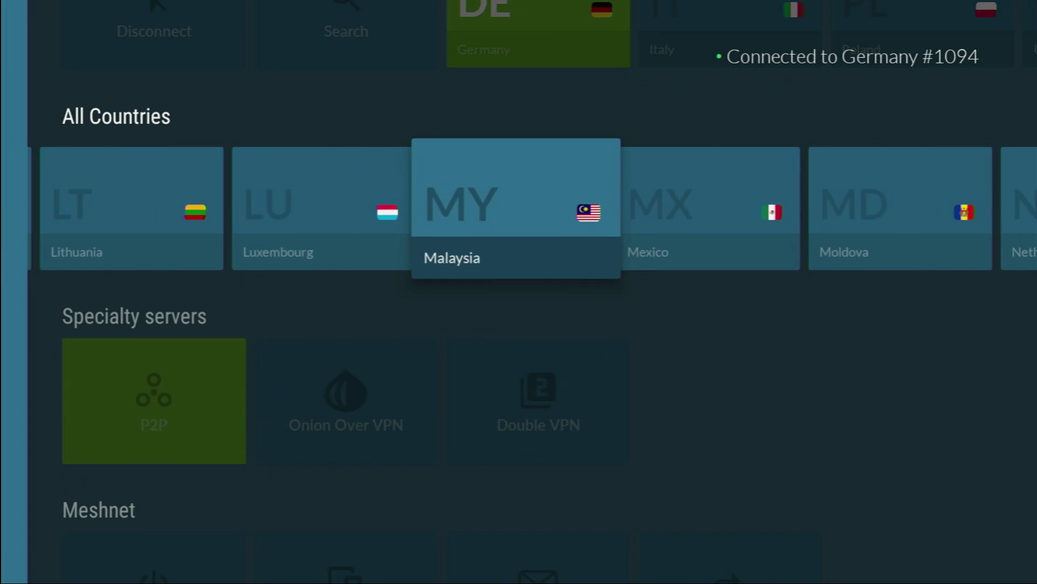
key(Right)
Leave NordVPN for the Fire TV home screen and launch Downloader.
key(Left)
key(Left)
key(Left)
key(Left)
key(Left)
key(Left)
key(Left)
key(Left)
key(Left)
key(Left)
key(Left)
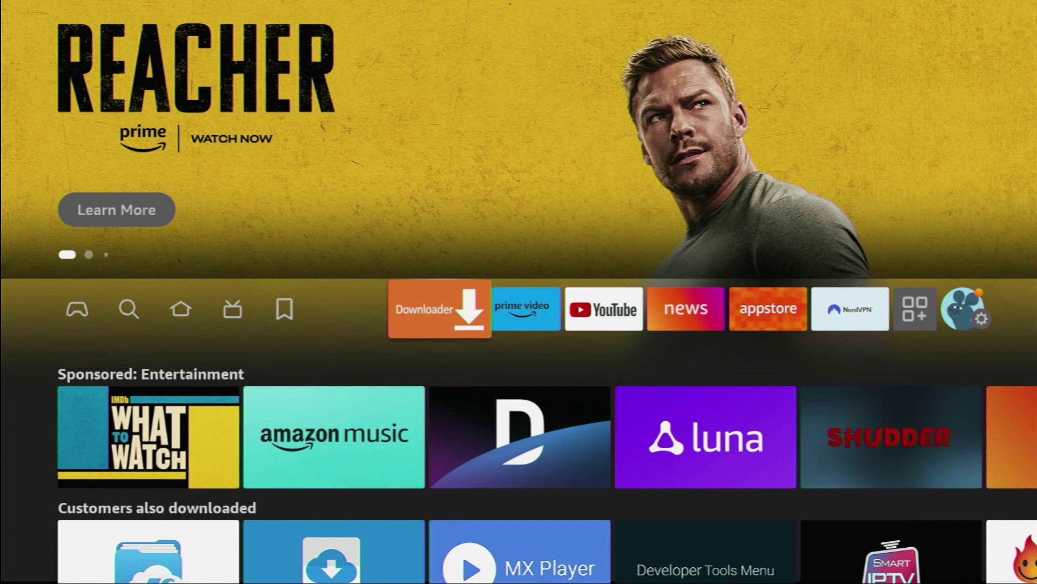
key(Return)
Load the kodi.tv website from Downloader's Home page.
key(Up)
key(Up)
key(Up)
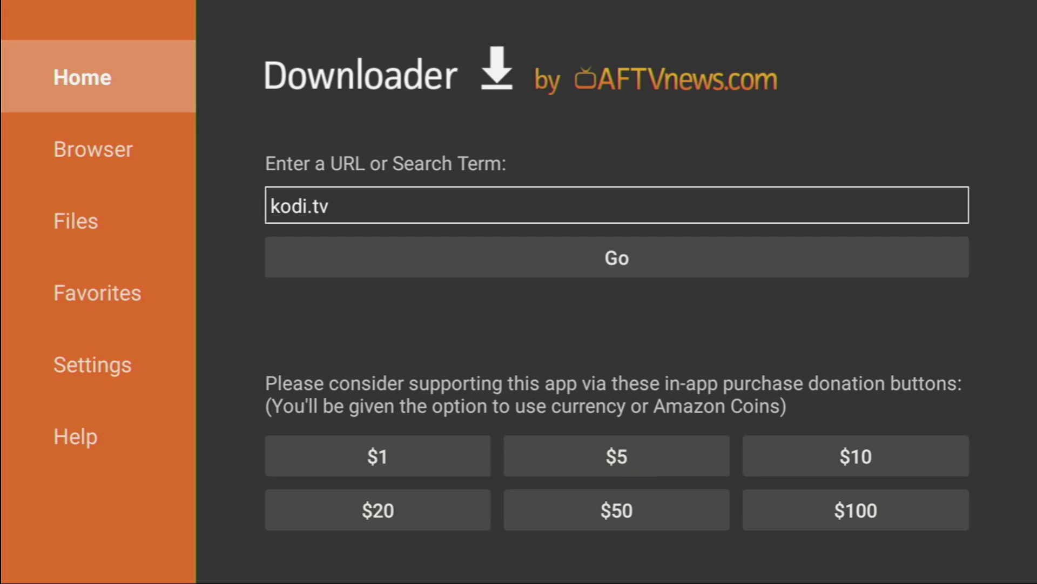
key(Right)
key(Up)
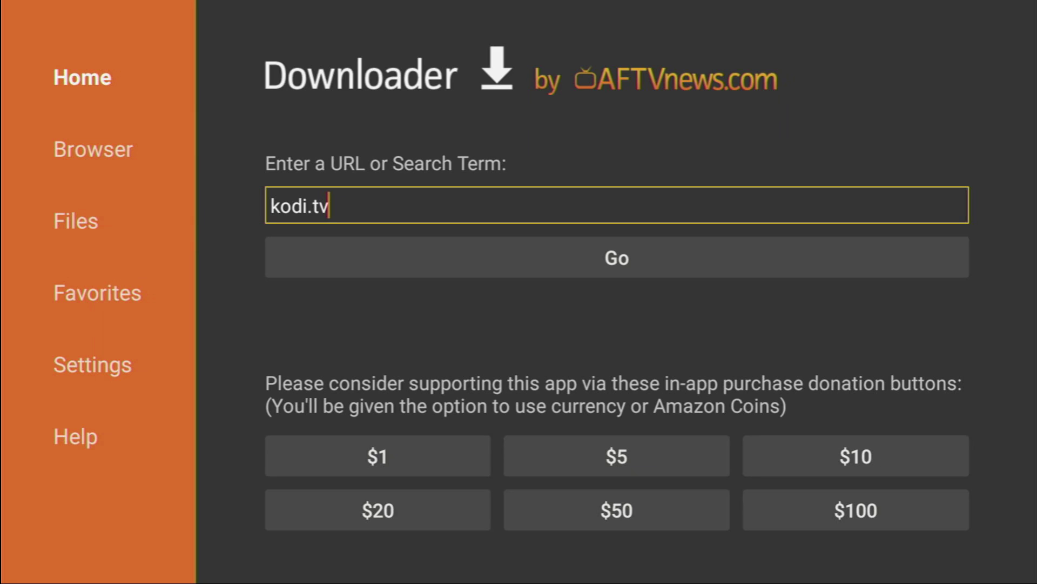
key(Down)
key(Return)
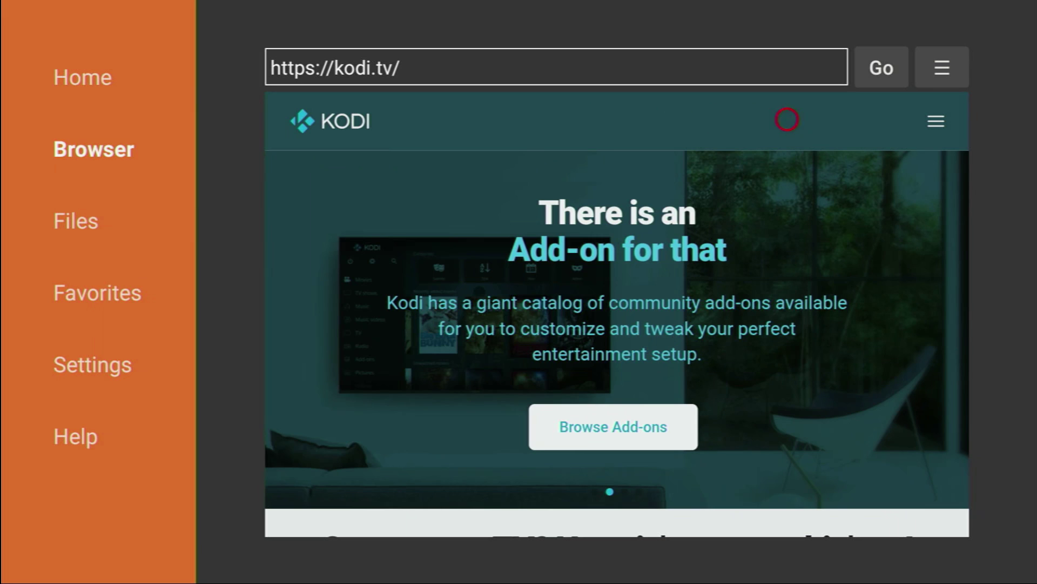
Go to the Kodi site's Download page and choose Android as the platform.
click(946, 120)
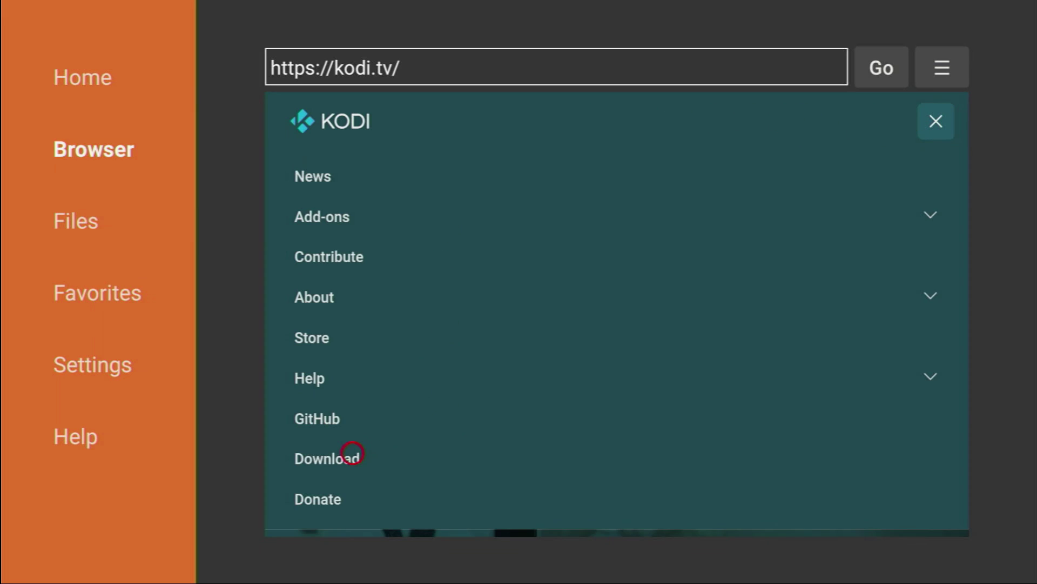
click(308, 454)
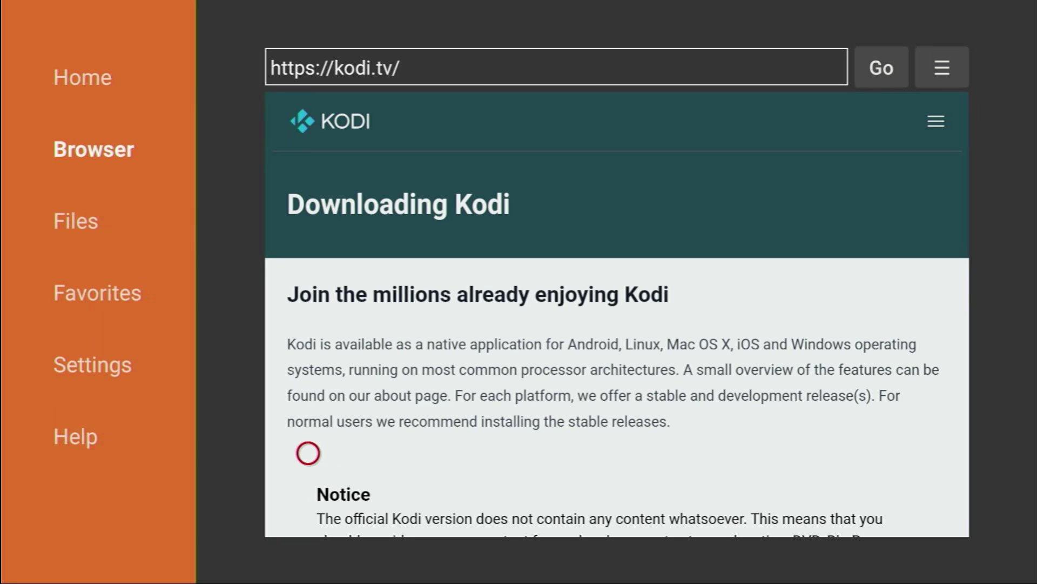
scroll(398, 486, down, 10)
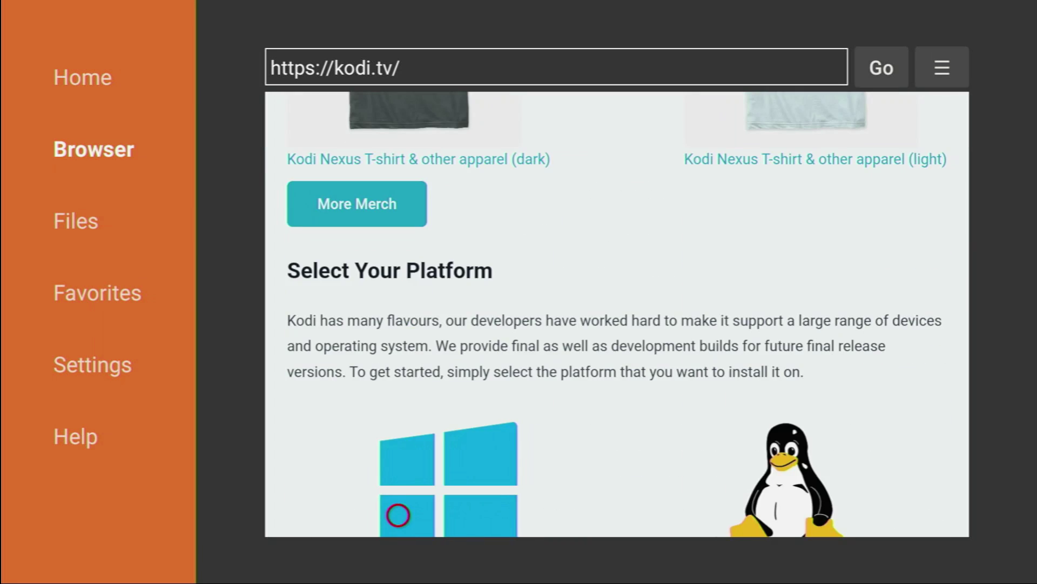
scroll(398, 515, down, 5)
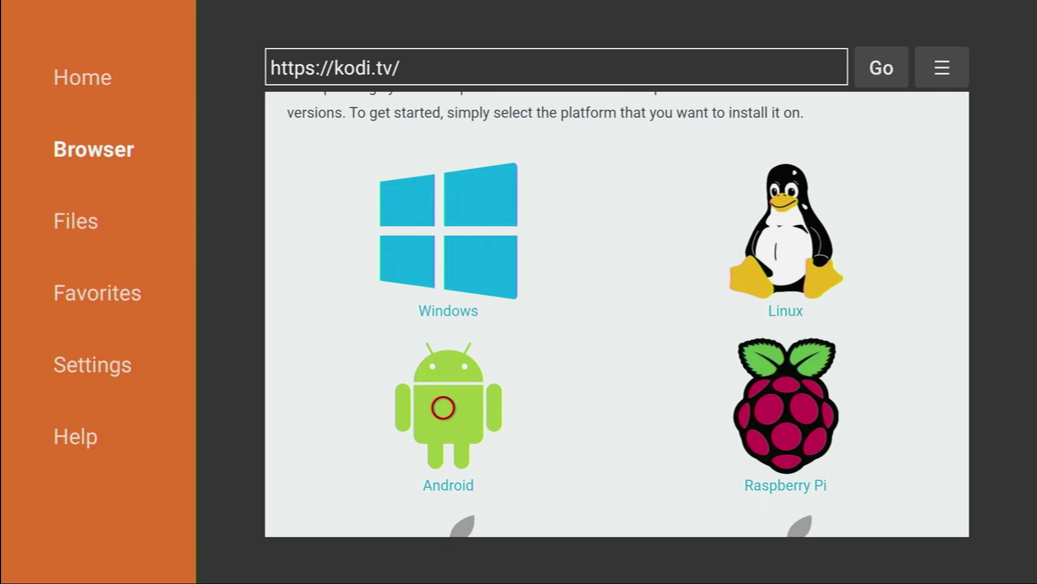
click(443, 407)
Download the recommended Kodi v20.2 (Nexus) release for Android in the ARMV7A (32BIT) version.
scroll(443, 514, down, 4)
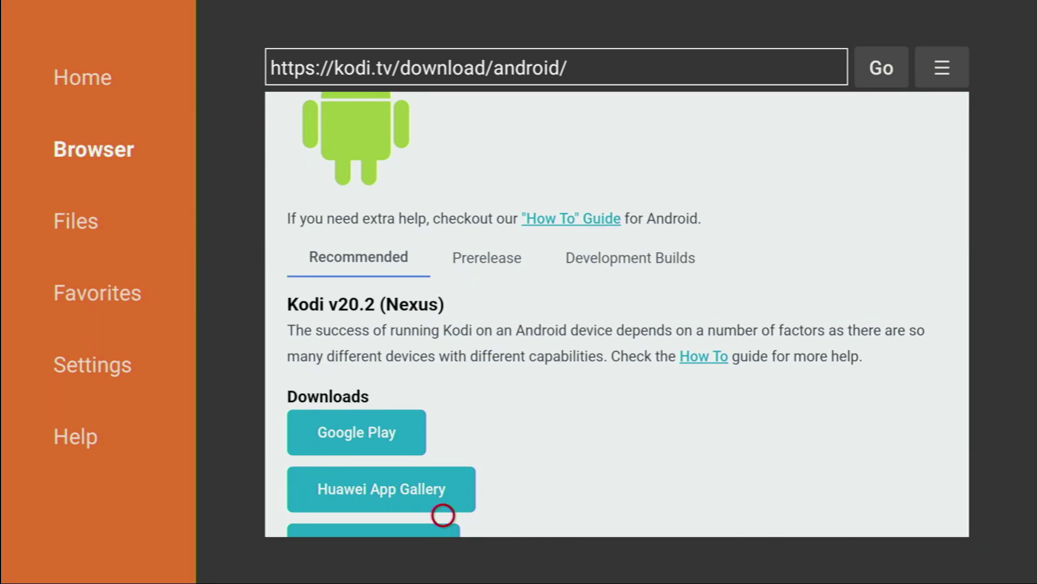
scroll(443, 515, down, 3)
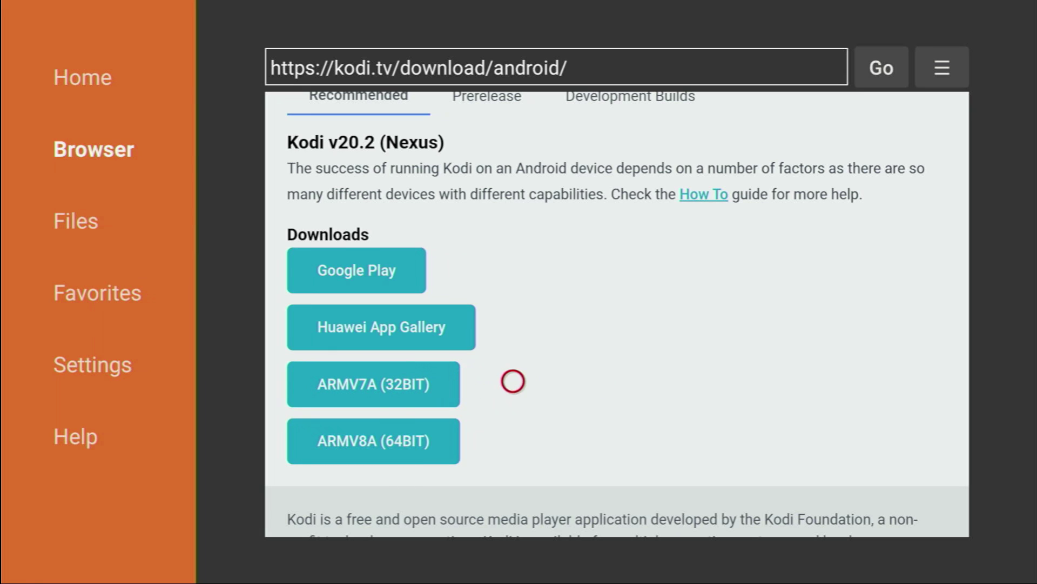
click(395, 382)
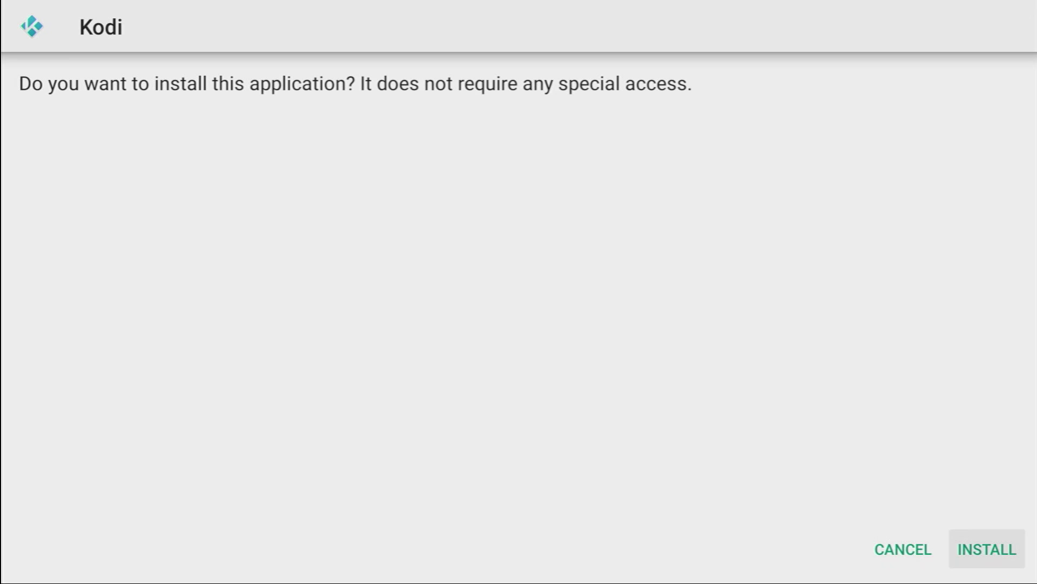
Install the Kodi application and close the installer without opening Kodi.
key(Return)
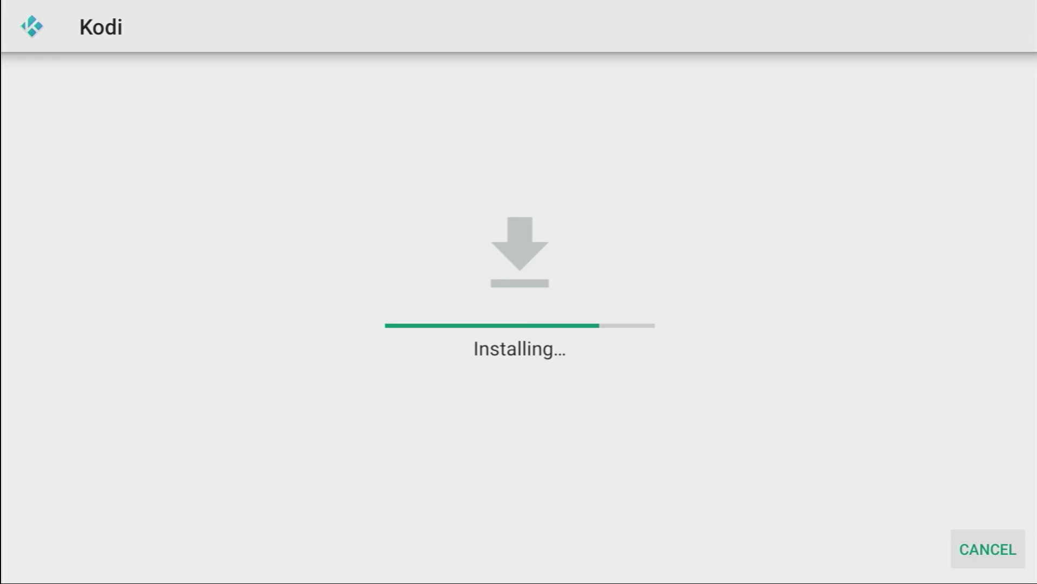
key(Right)
key(Left)
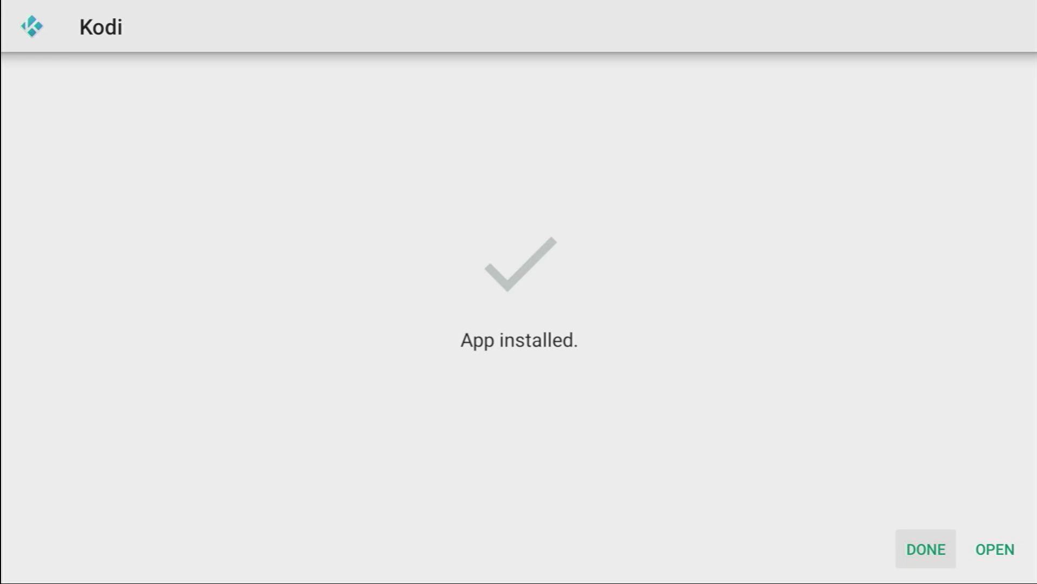
key(Return)
Delete the downloaded installer file kodi-20.2-Nexus-armeabi-v7a.apk and confirm the deletion.
key(Right)
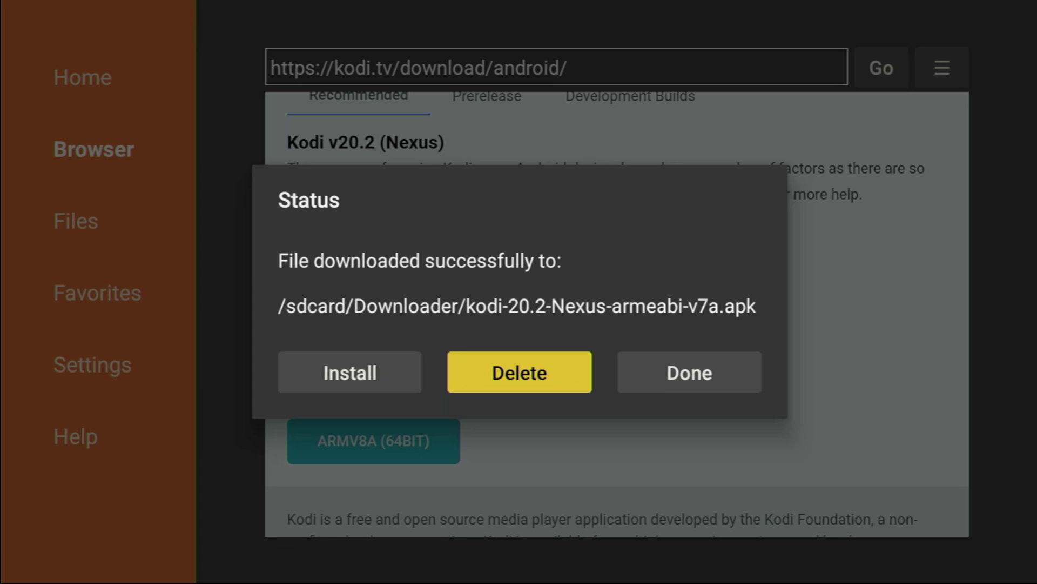
key(Return)
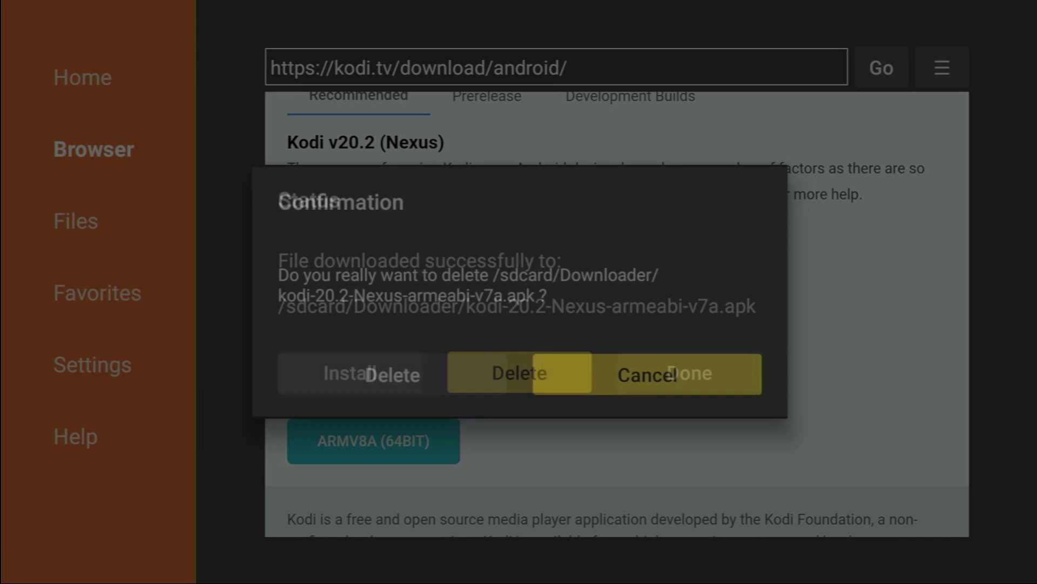
key(Left)
key(Return)
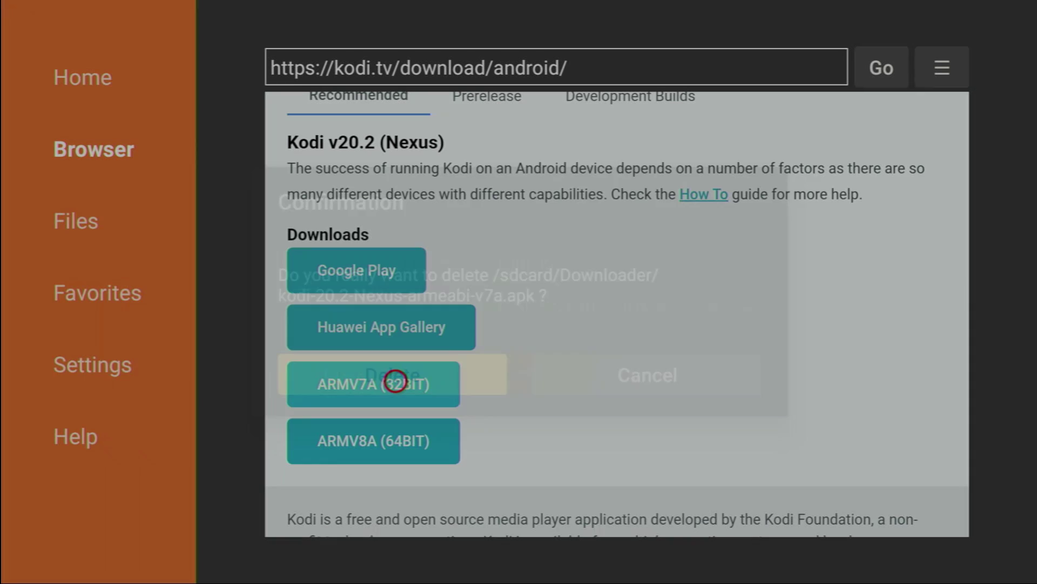
Return to the Fire TV home screen and open Your Apps & Channels.
key(Home)
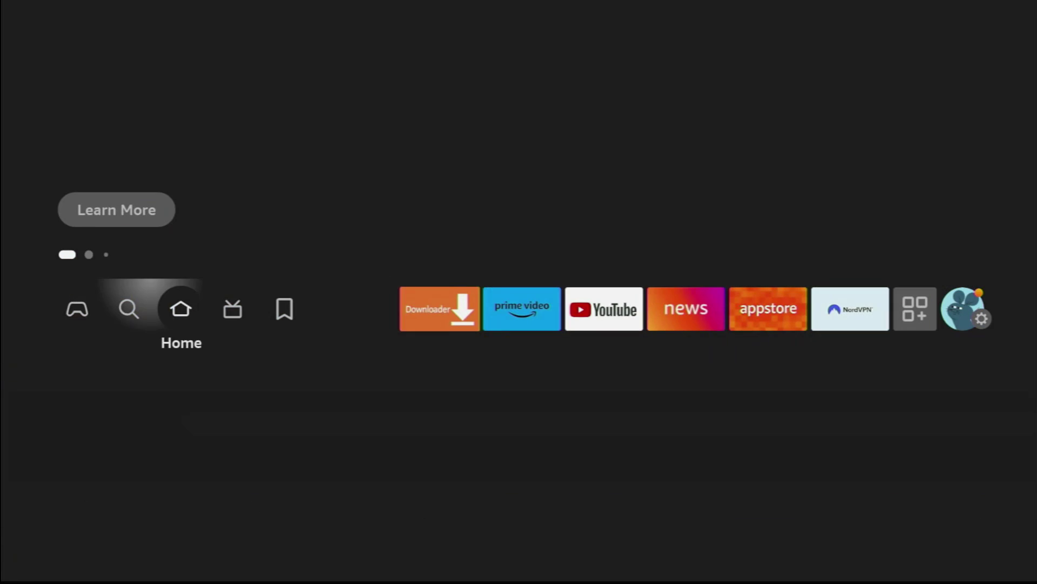
key(Right)
key(Right)
key(Right)
key(Right)
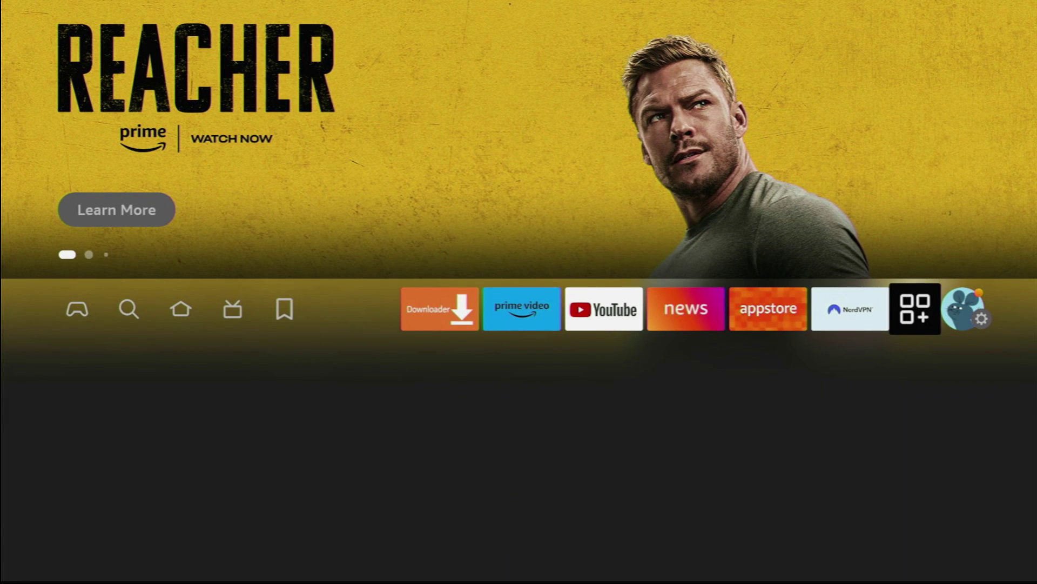
key(Return)
Move the Kodi app to the front of Your Apps & Channels.
key(Right)
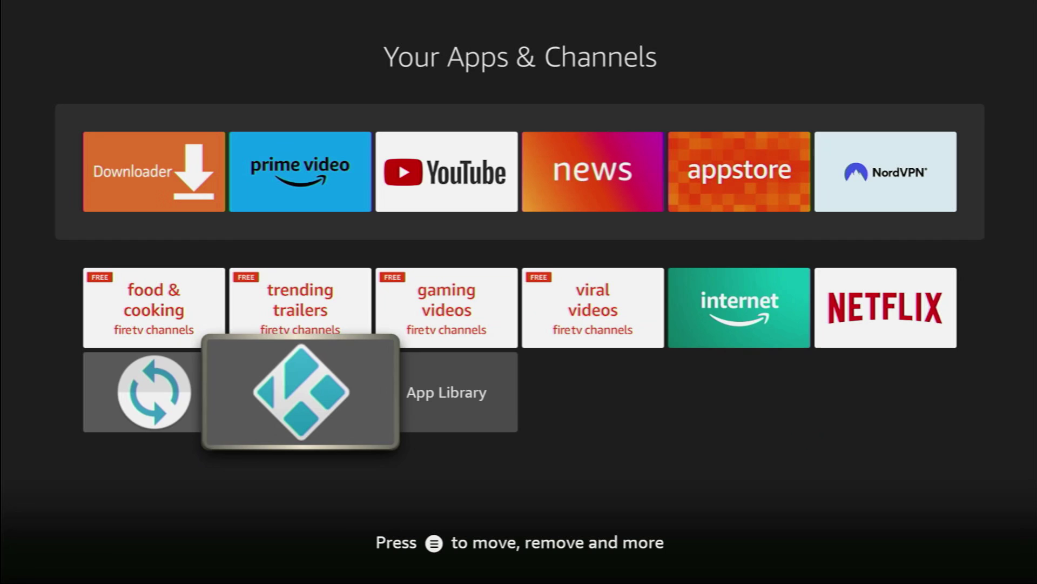
key(Menu)
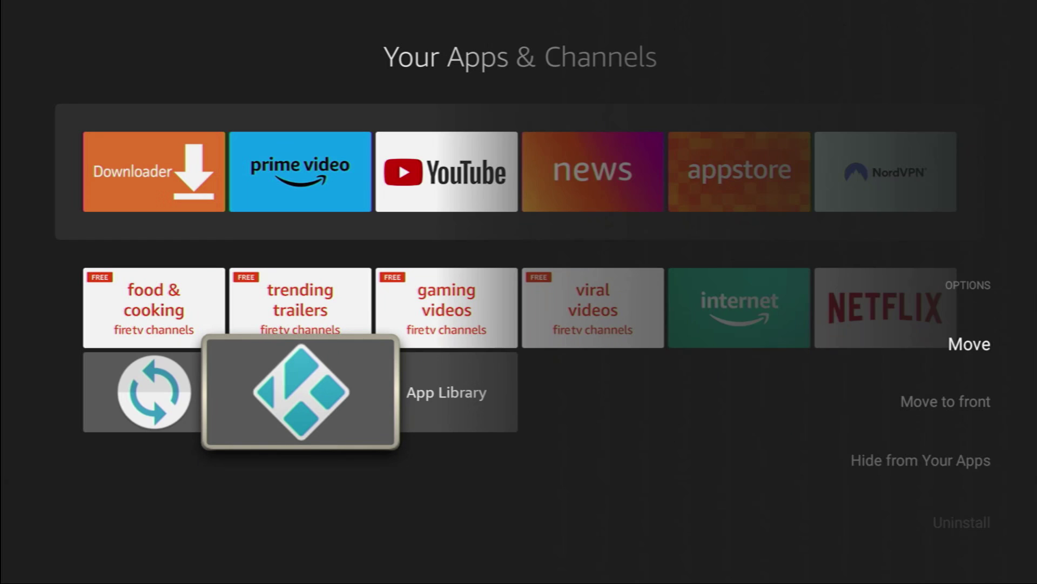
key(Down)
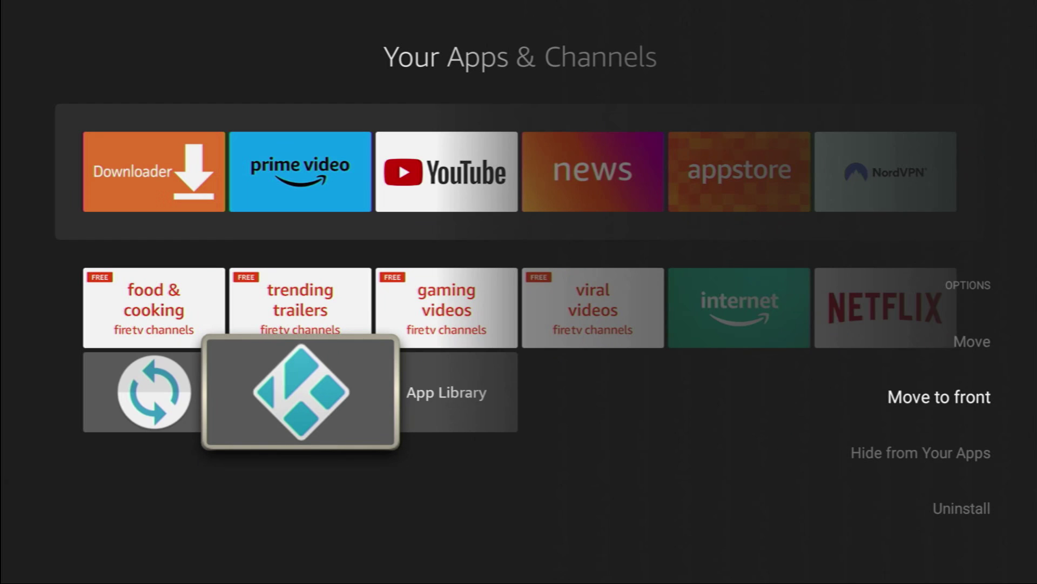
key(Return)
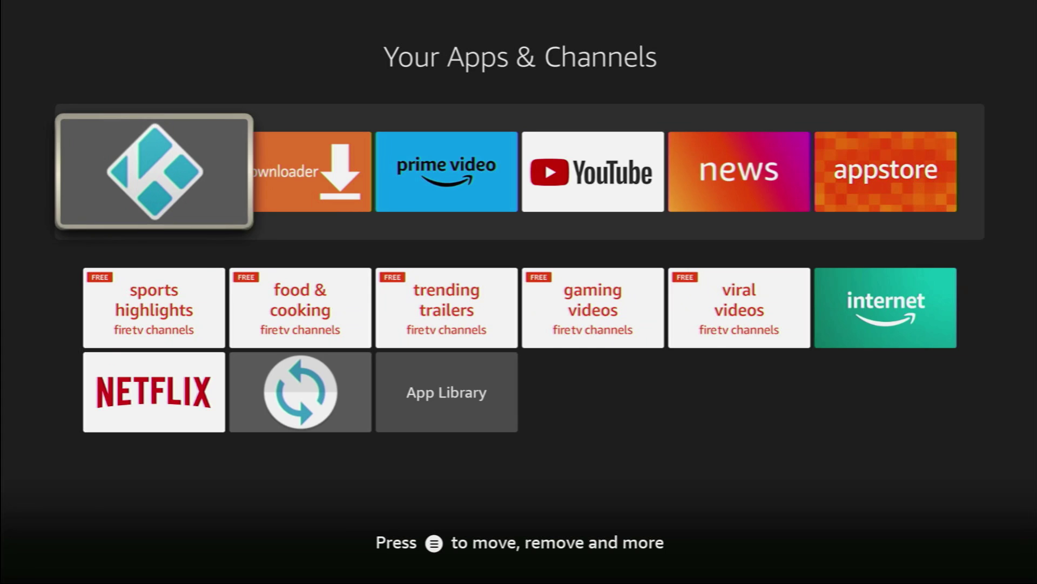
key(Right)
key(Left)
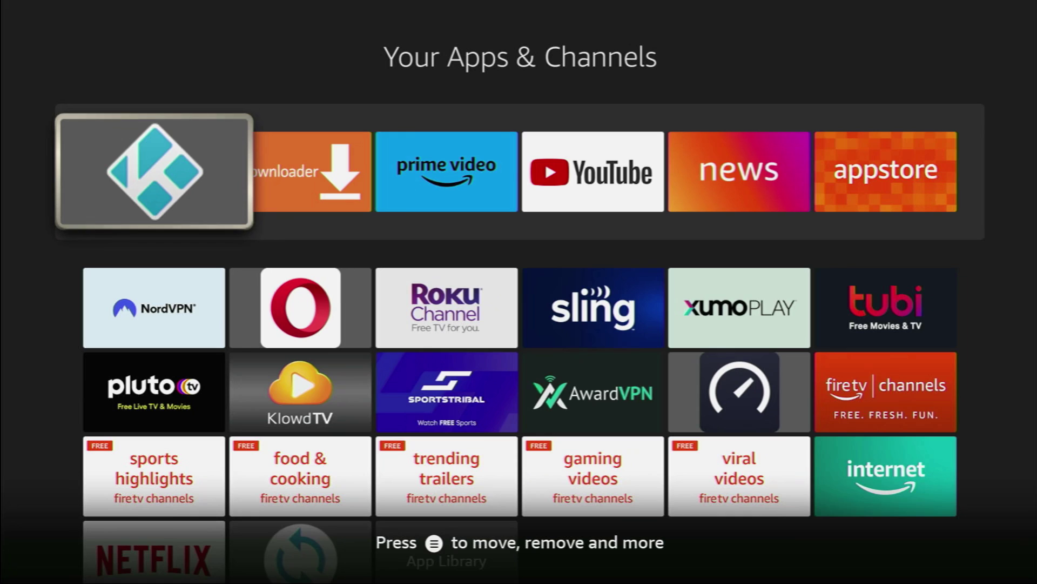
key(Down)
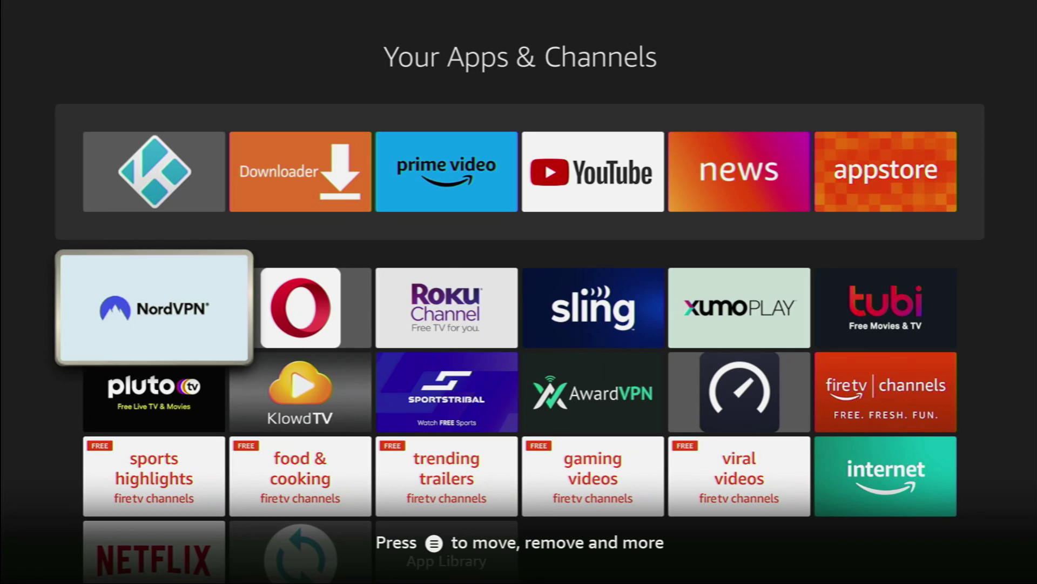
key(Up)
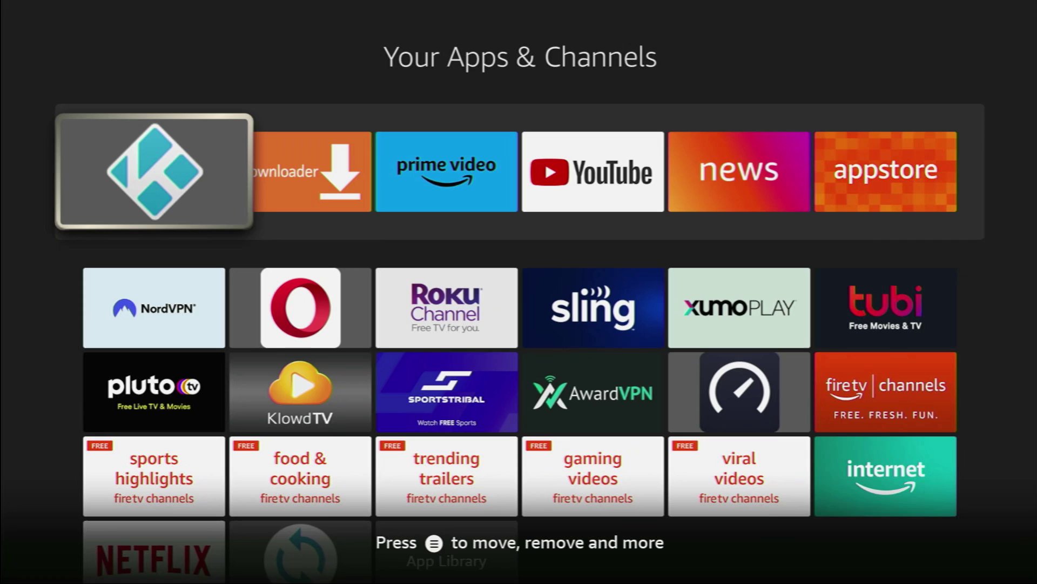